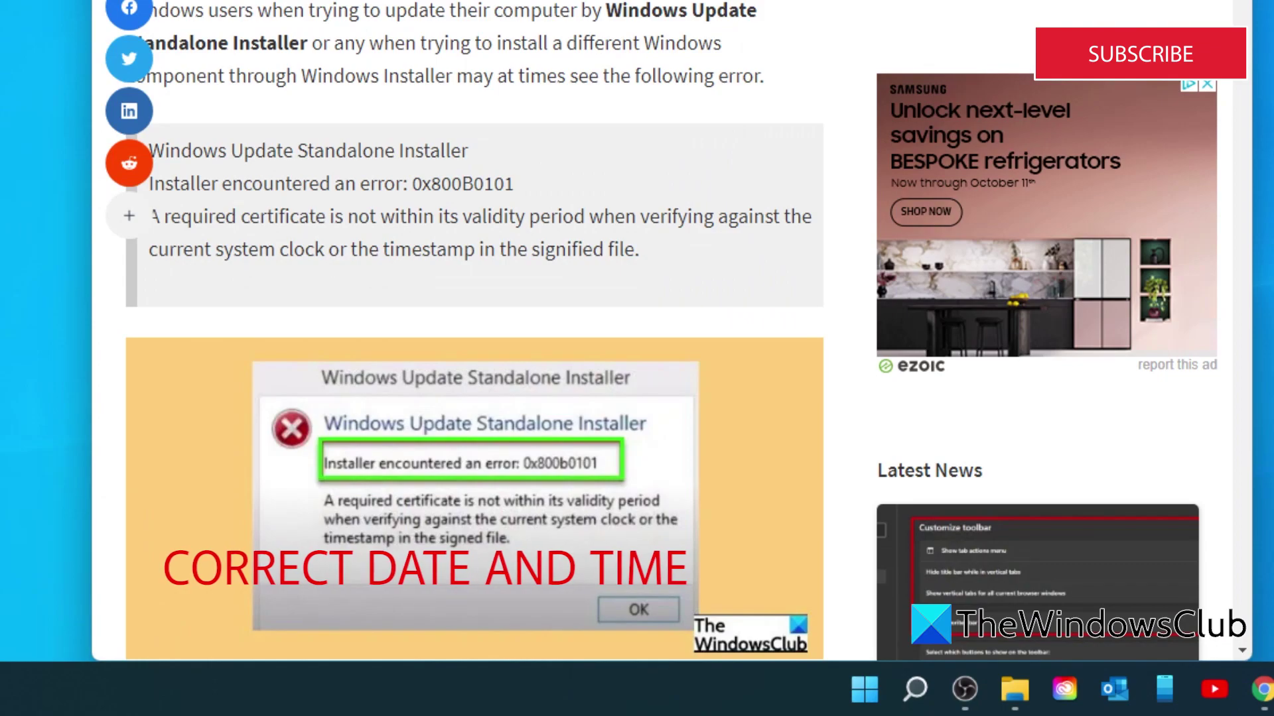
Run timedate.cpl from the Run box to open the Date and Time window
key(super+r)
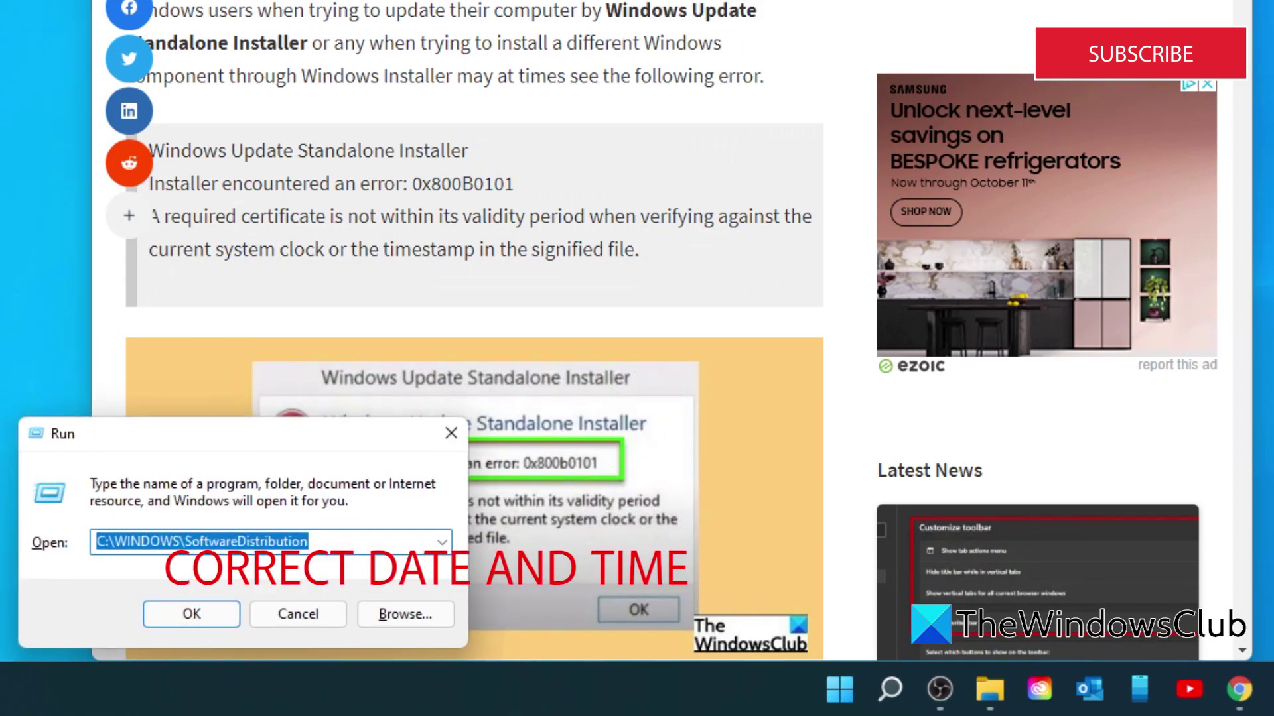
text(timeda)
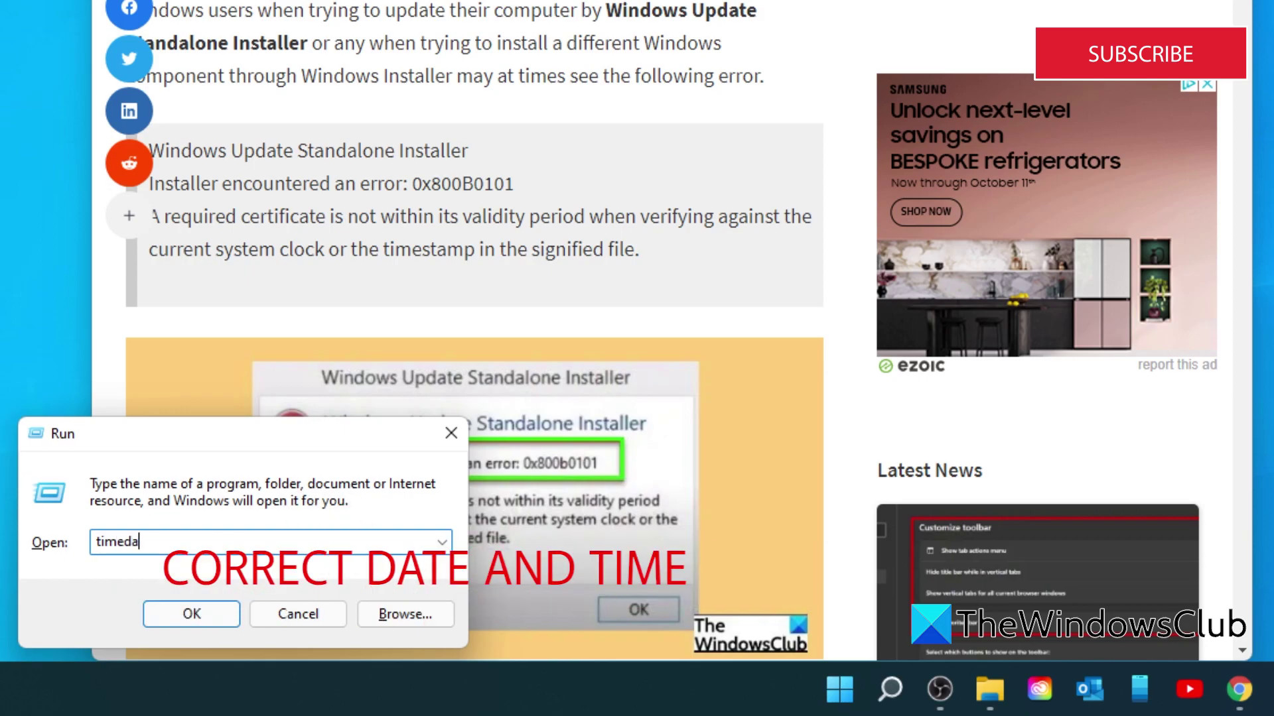
text(te.cpl)
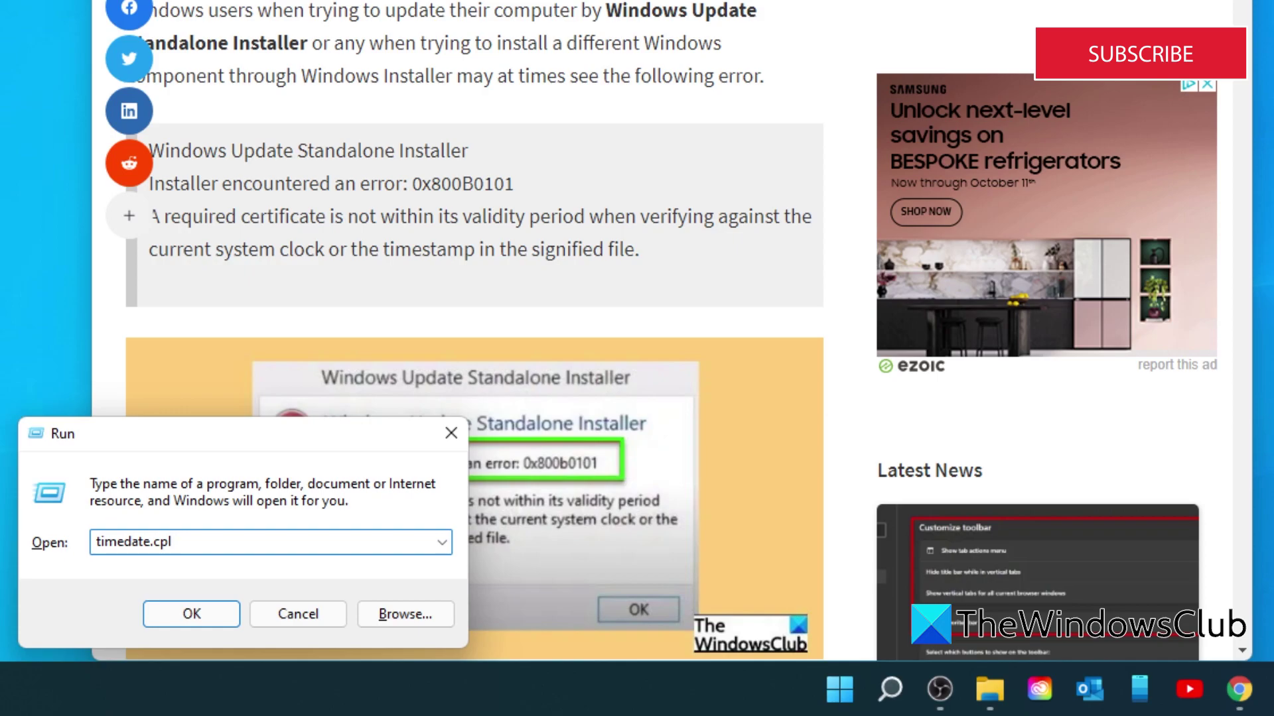
click(189, 611)
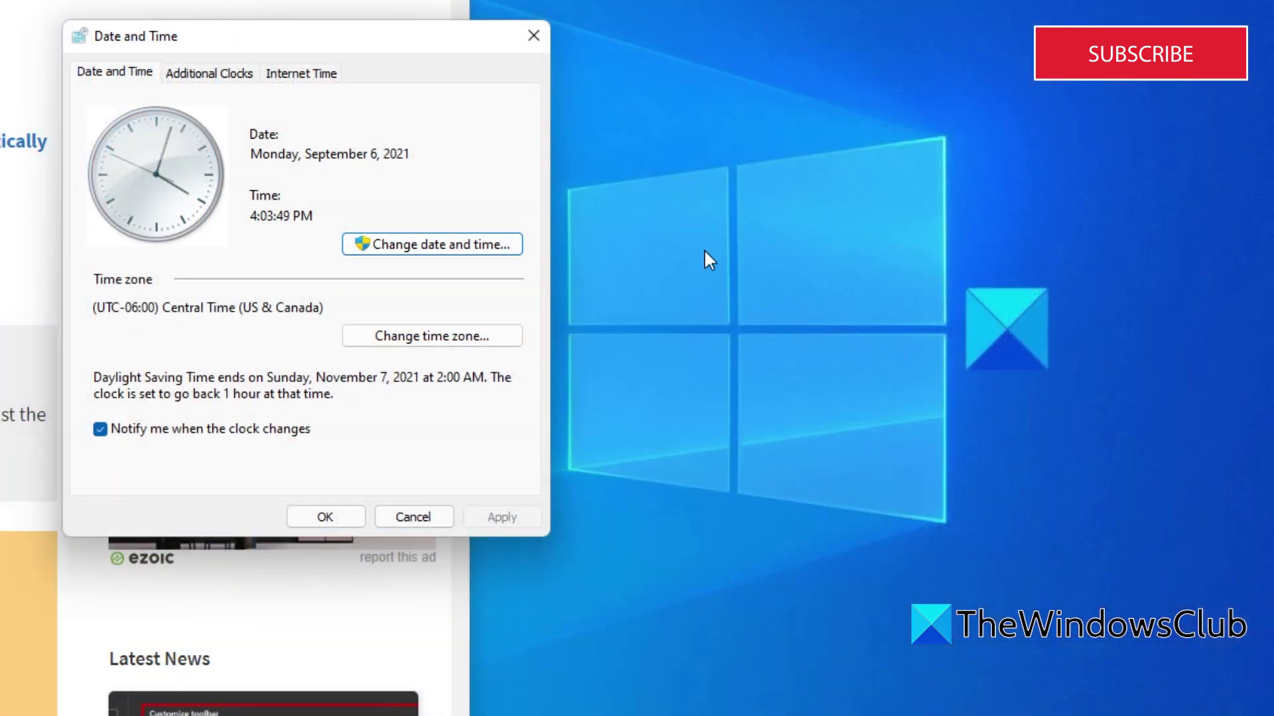
Synchronise the clock with the internet time server time.windows.com
click(296, 76)
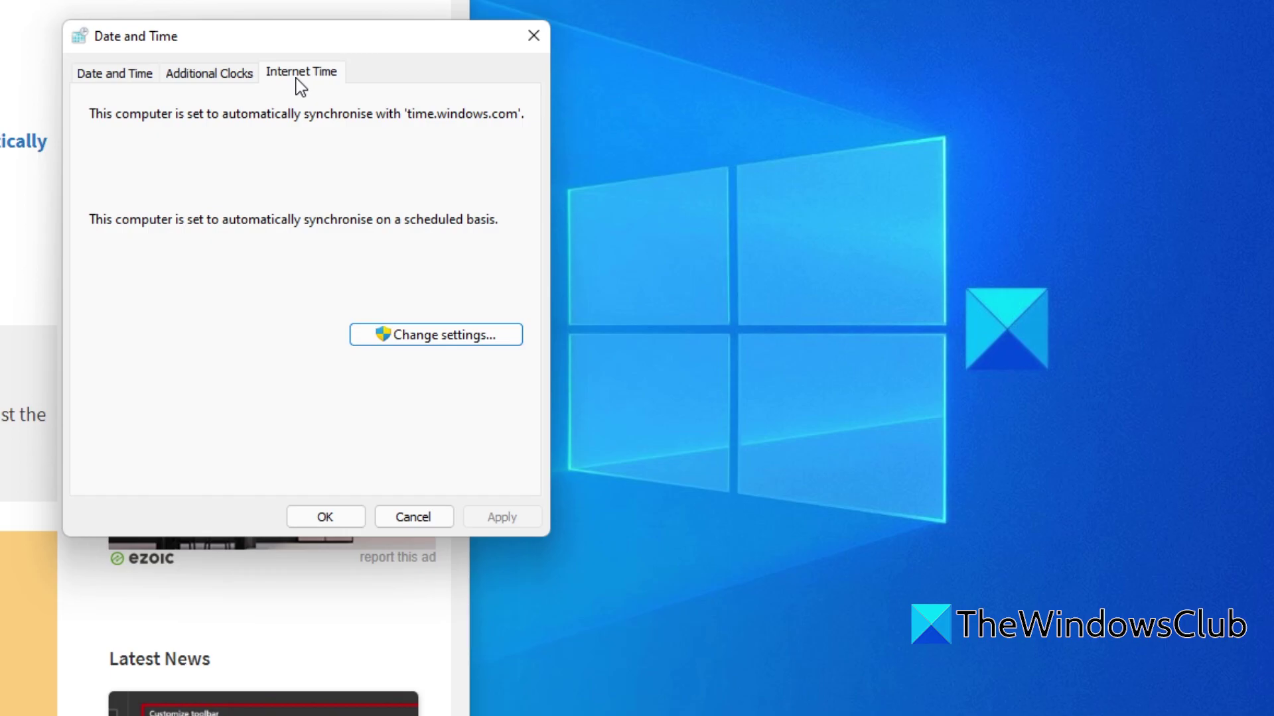
click(446, 341)
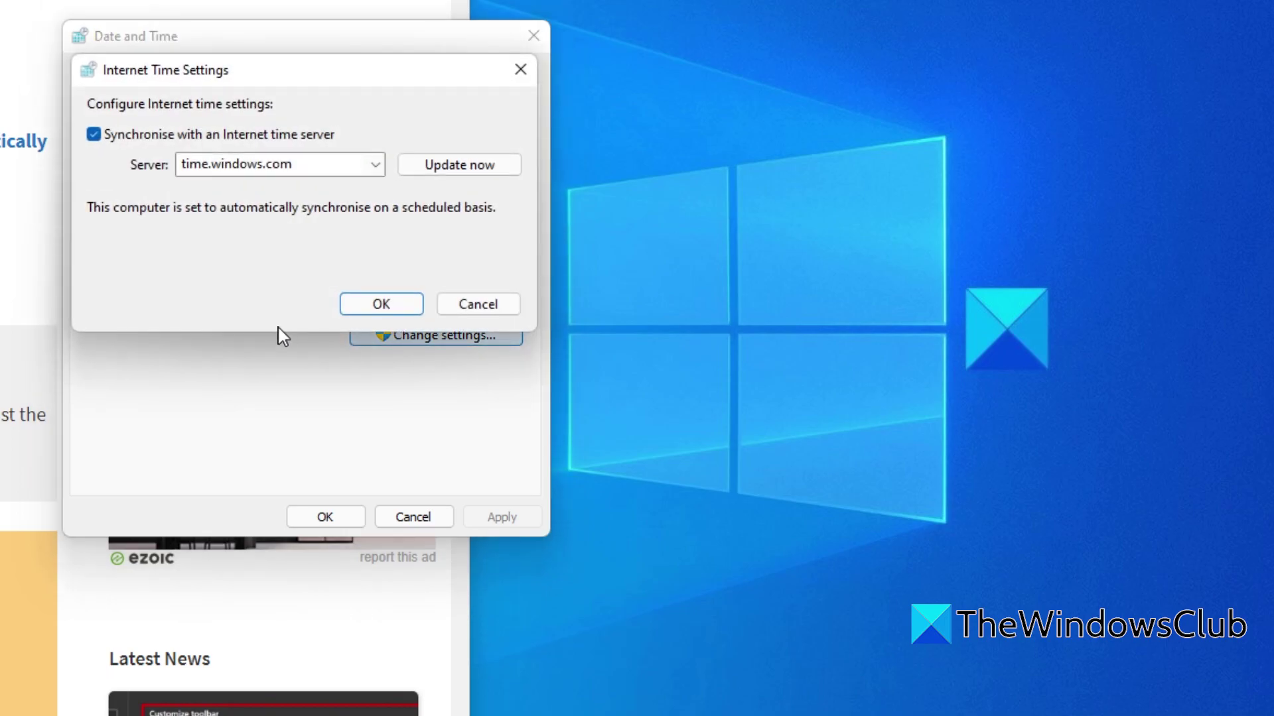
click(462, 167)
click(383, 305)
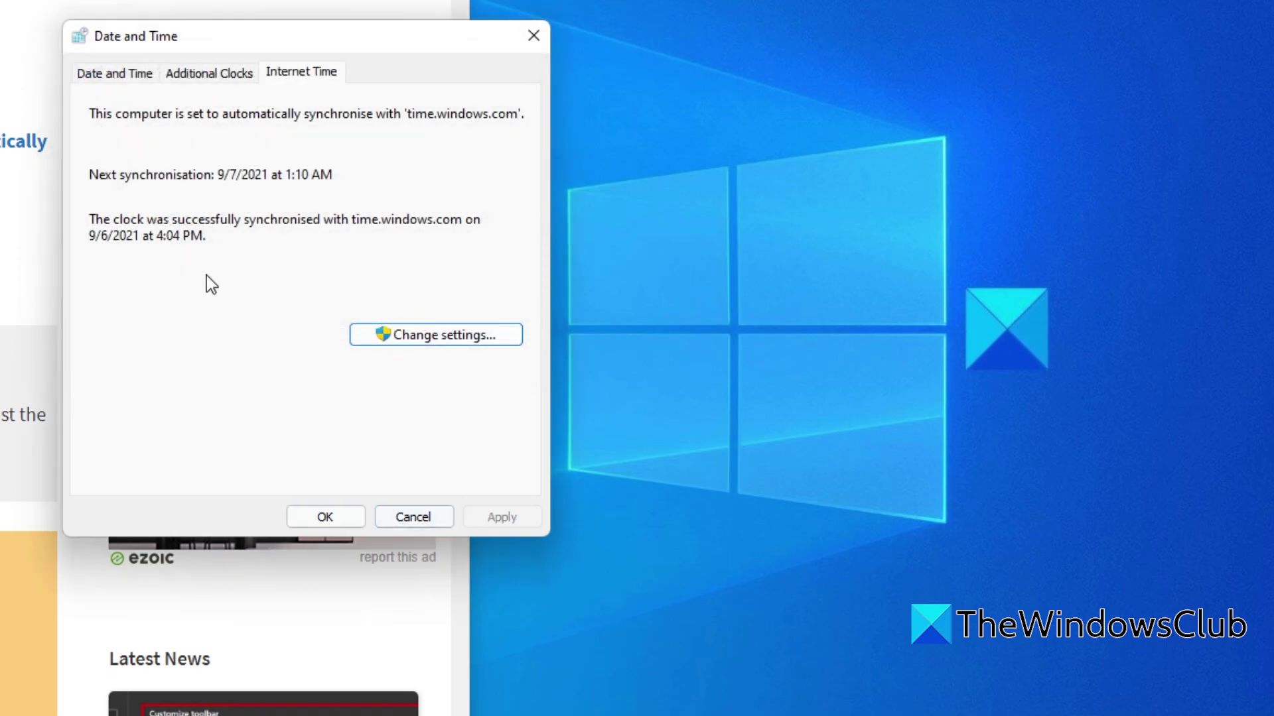
Keep the Central Time (US & Canada) time zone and close Date and Time
click(130, 81)
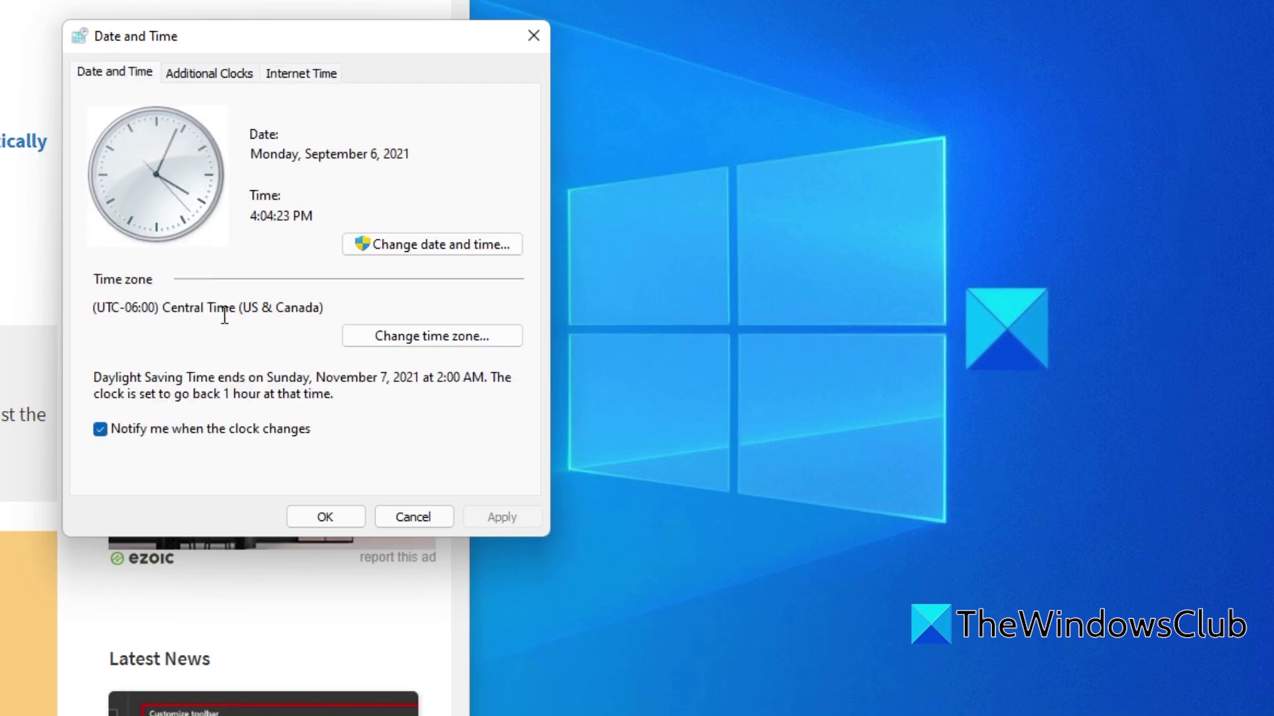
click(394, 349)
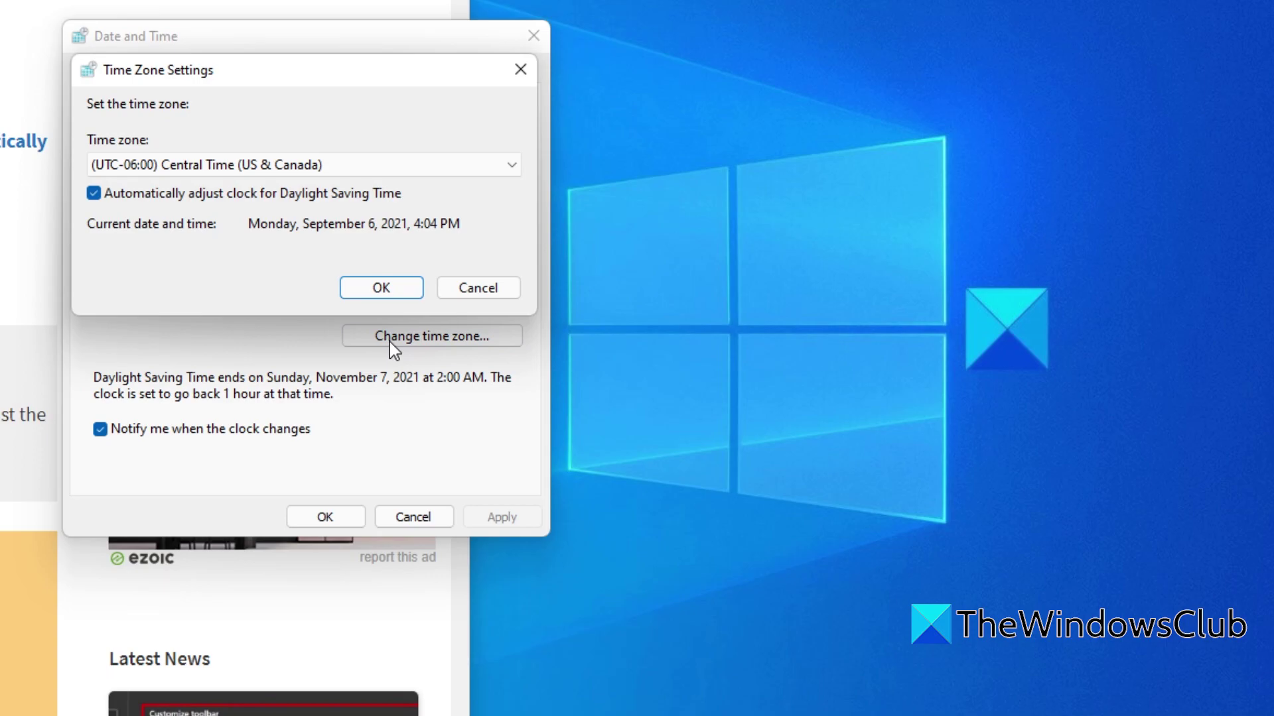
click(374, 285)
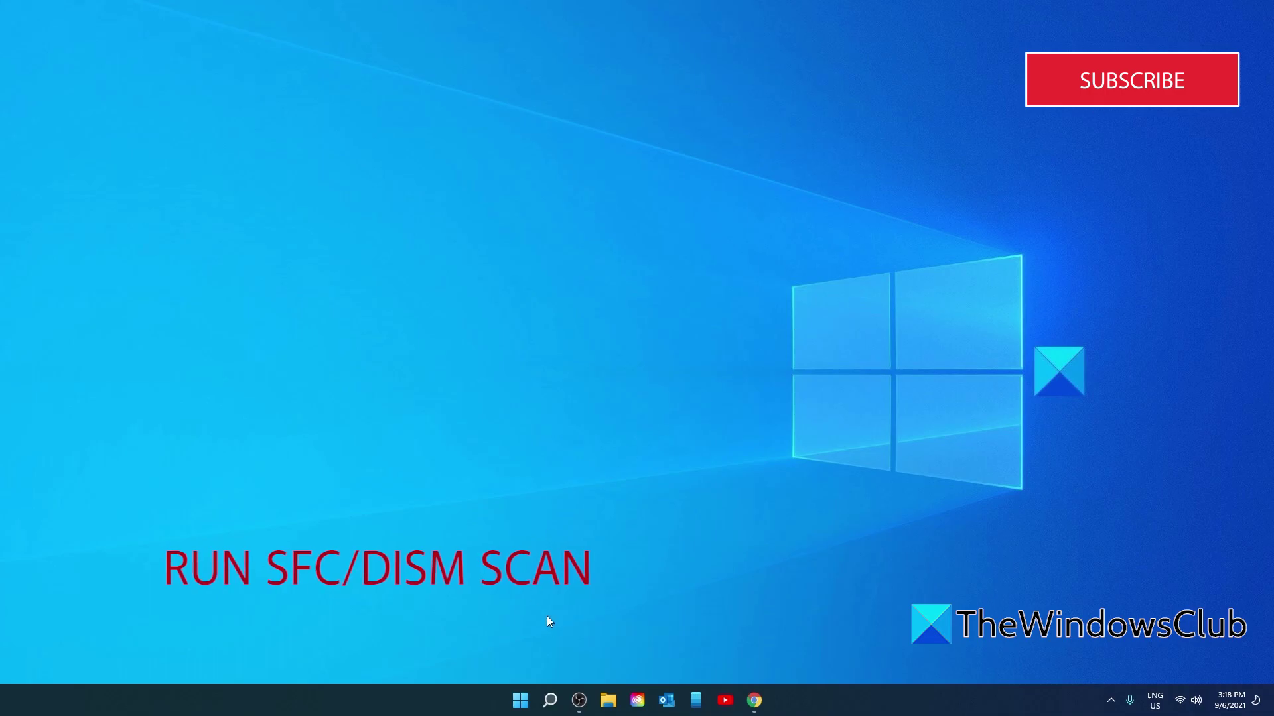
Run sfc /scannow in a Command Prompt opened as administrator
click(520, 702)
click(513, 225)
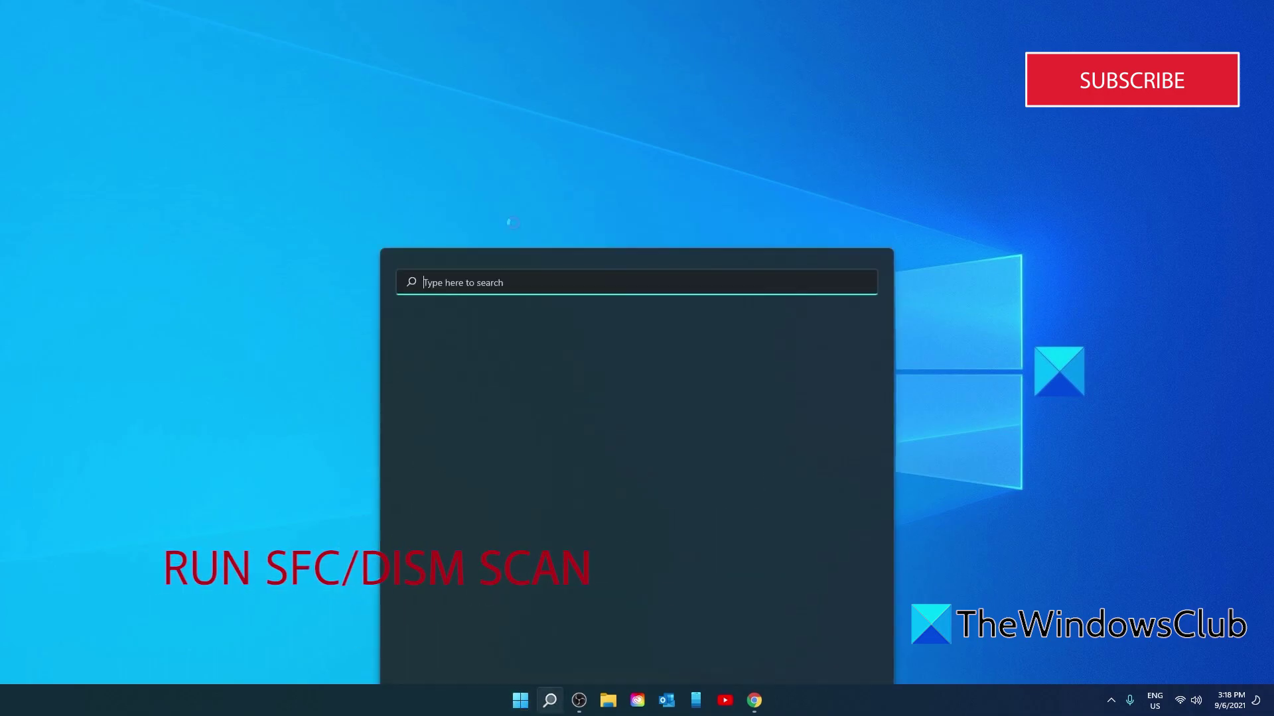
text(coom)
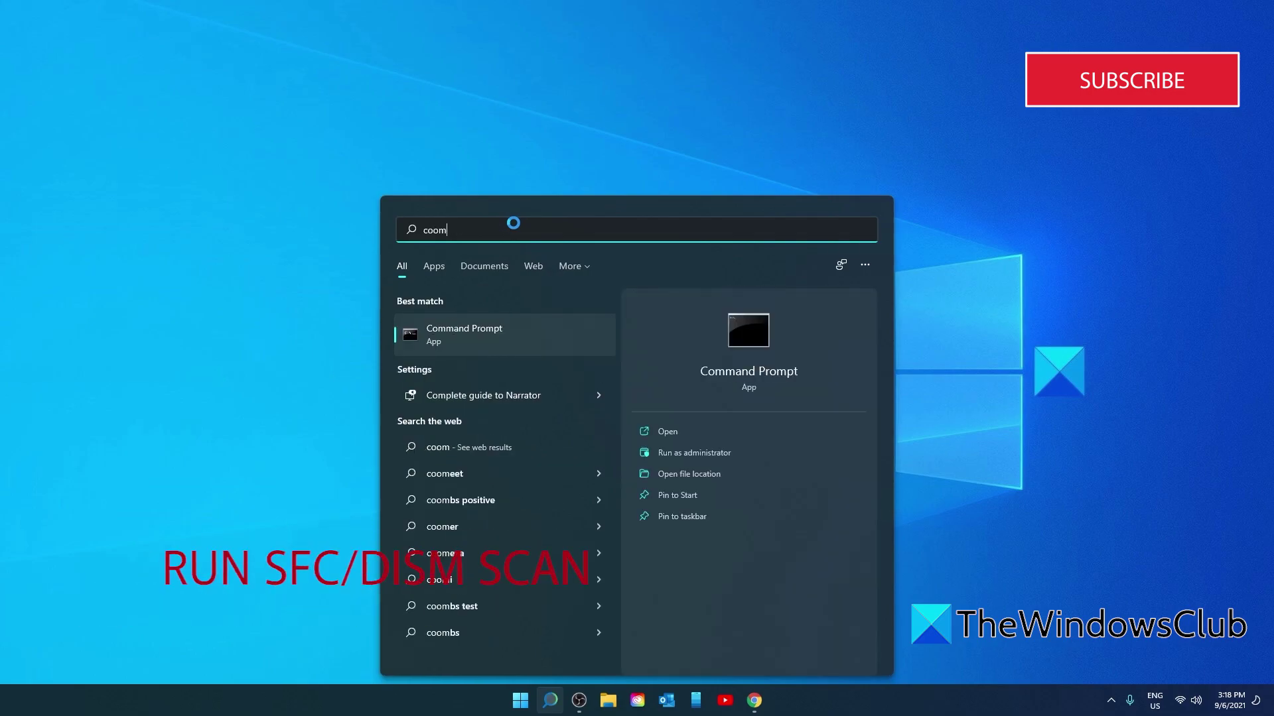
click(664, 451)
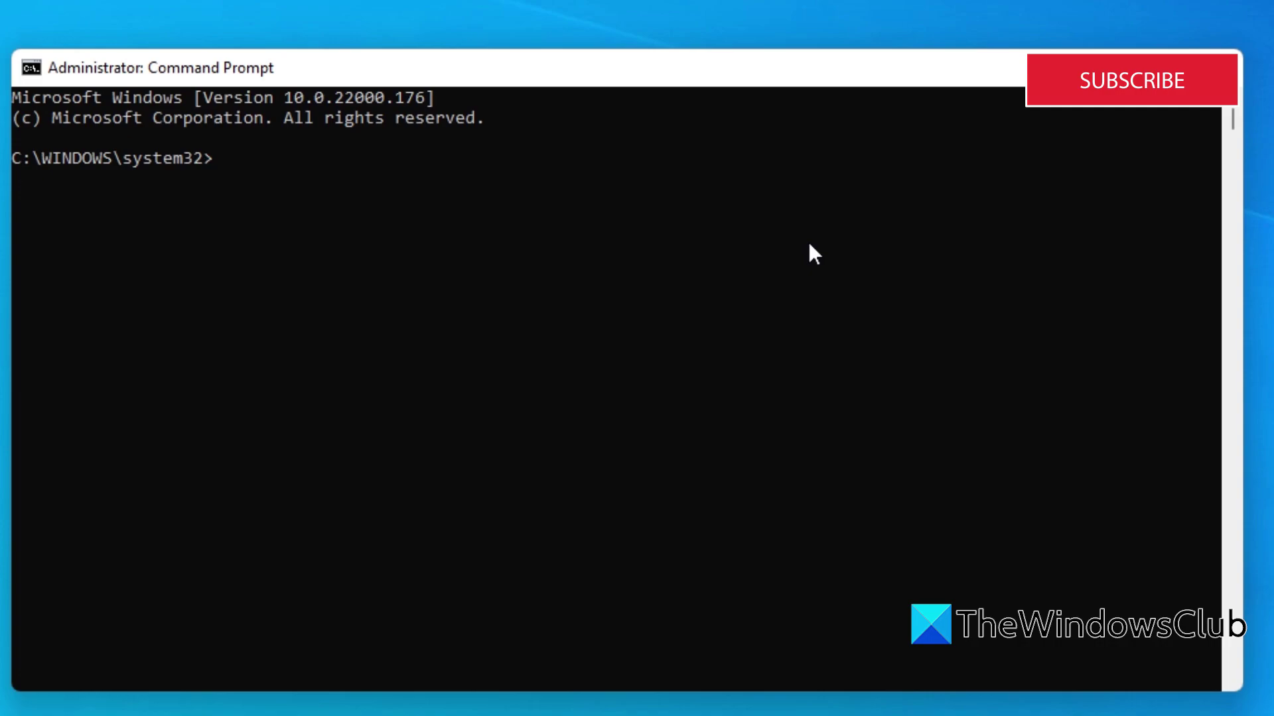
text(sfc /scanno)
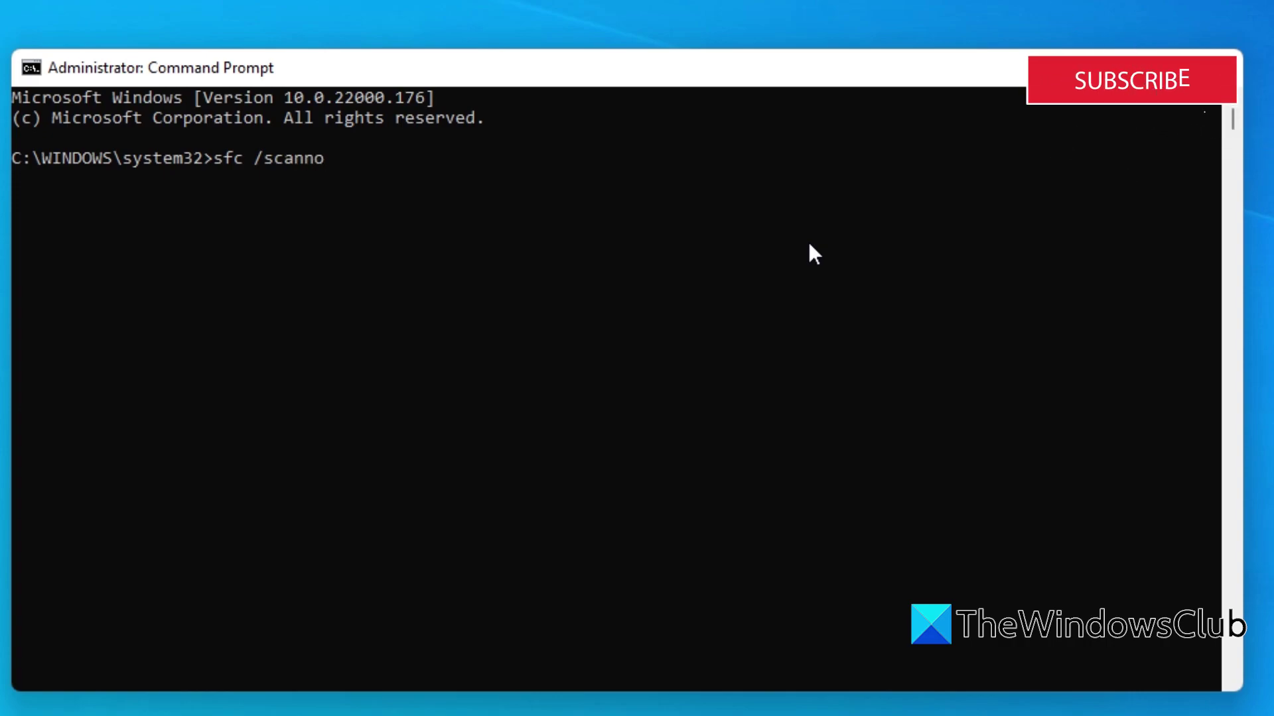
text(w)
key(Return)
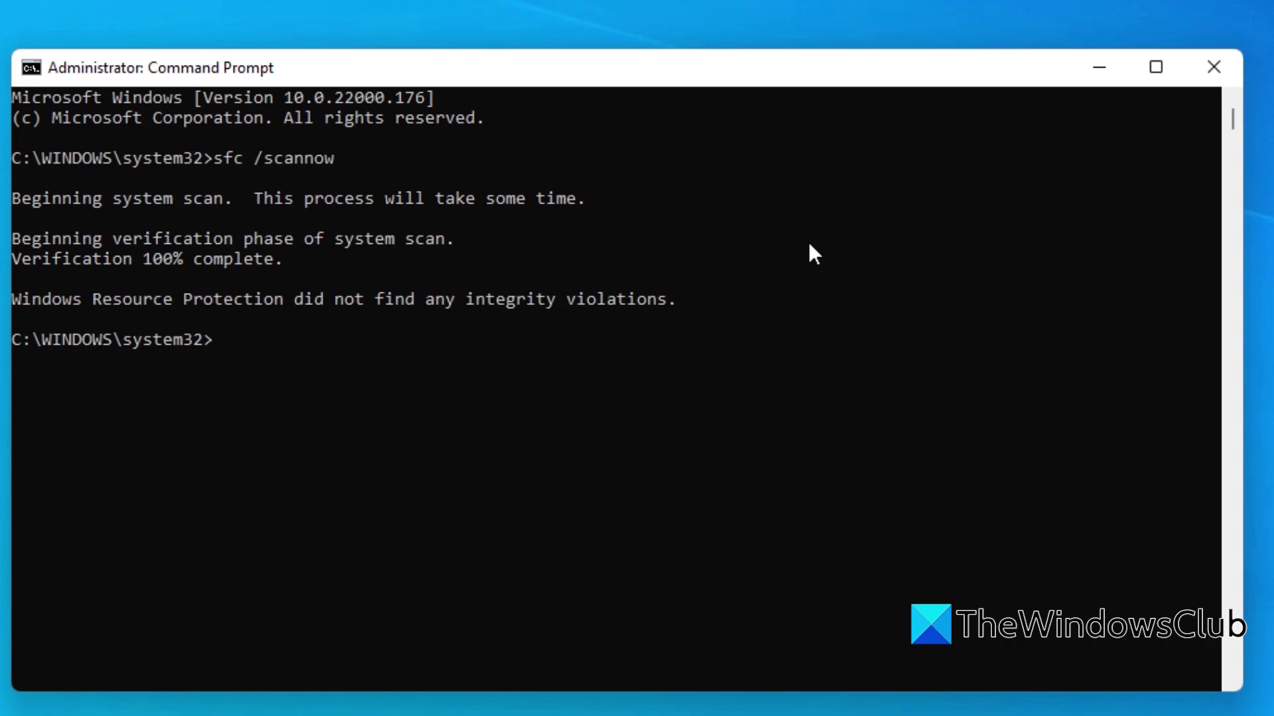
Run dism.exe /online /cleanup-image /restorehealth until it succeeds, then exit the prompt
text(dism.exe /online)
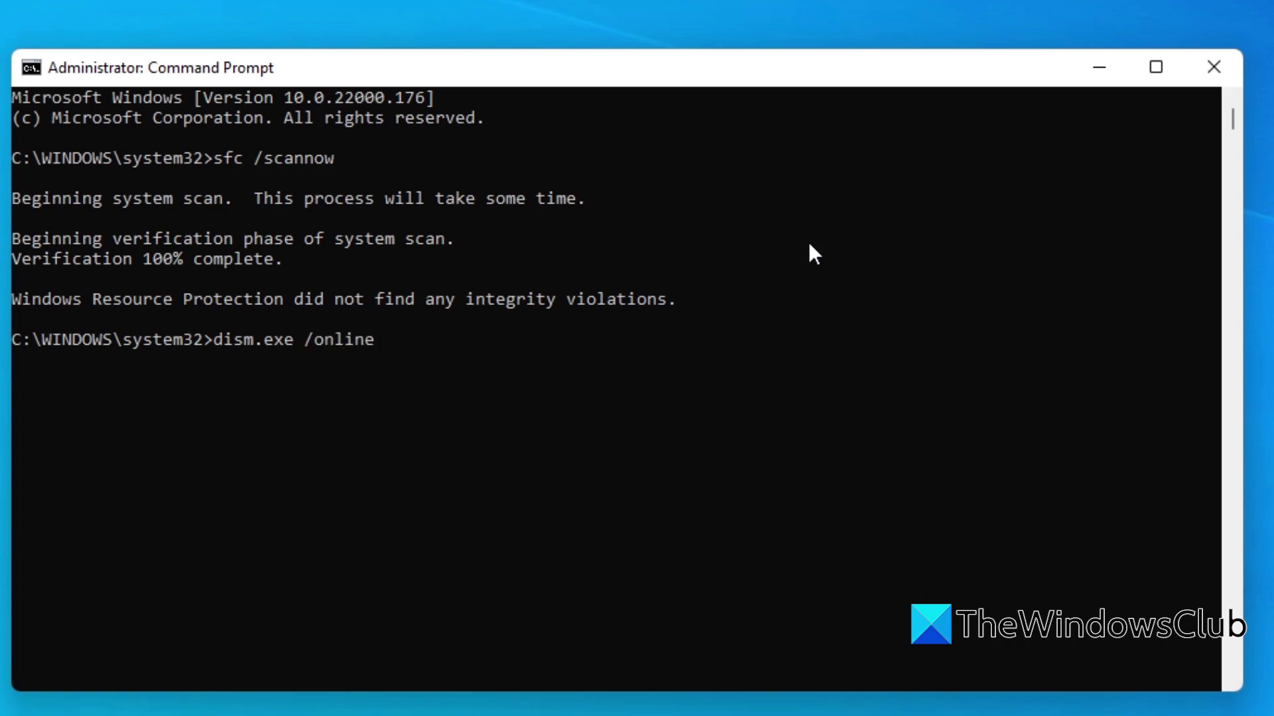
text( /cleanup-image)
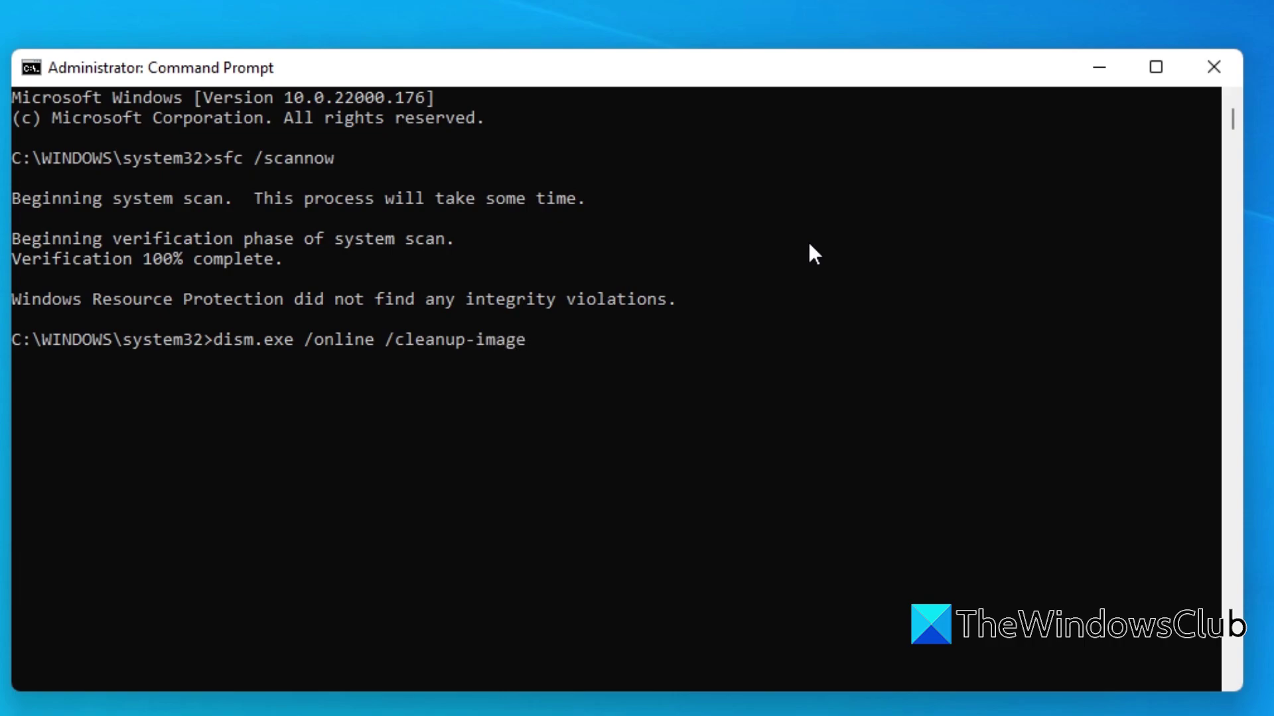
text( /restorehealth)
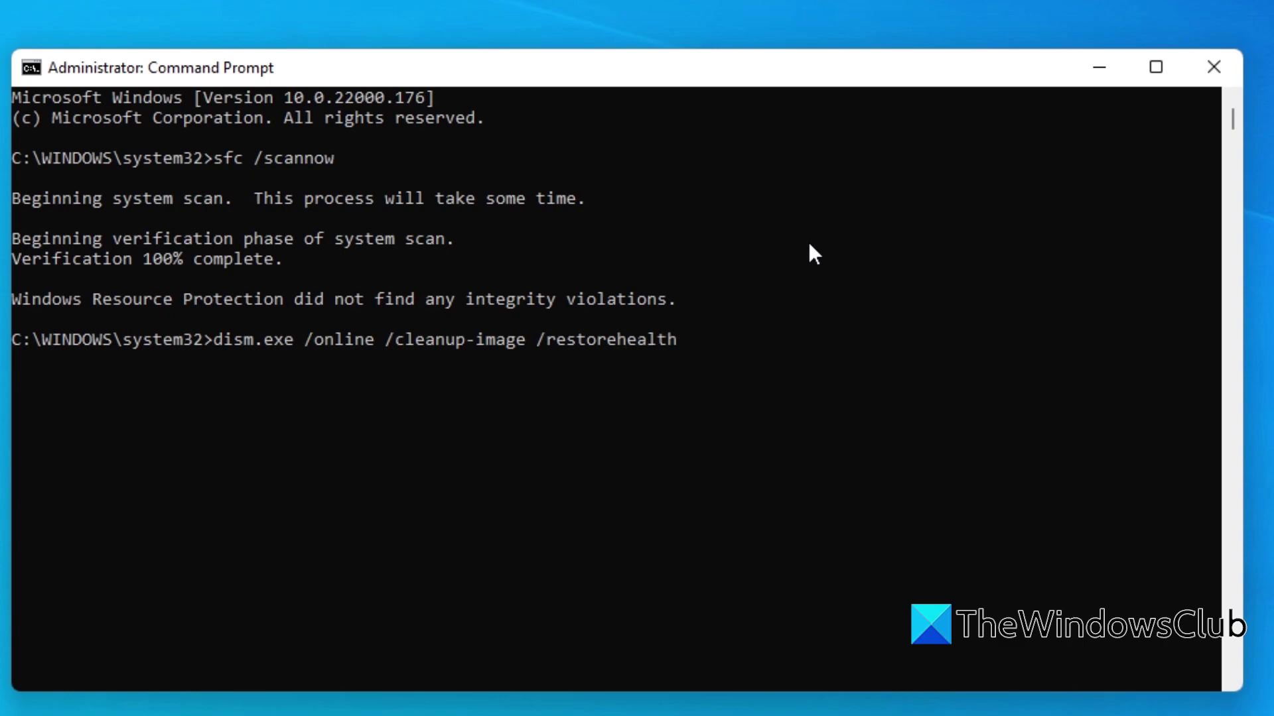
key(Return)
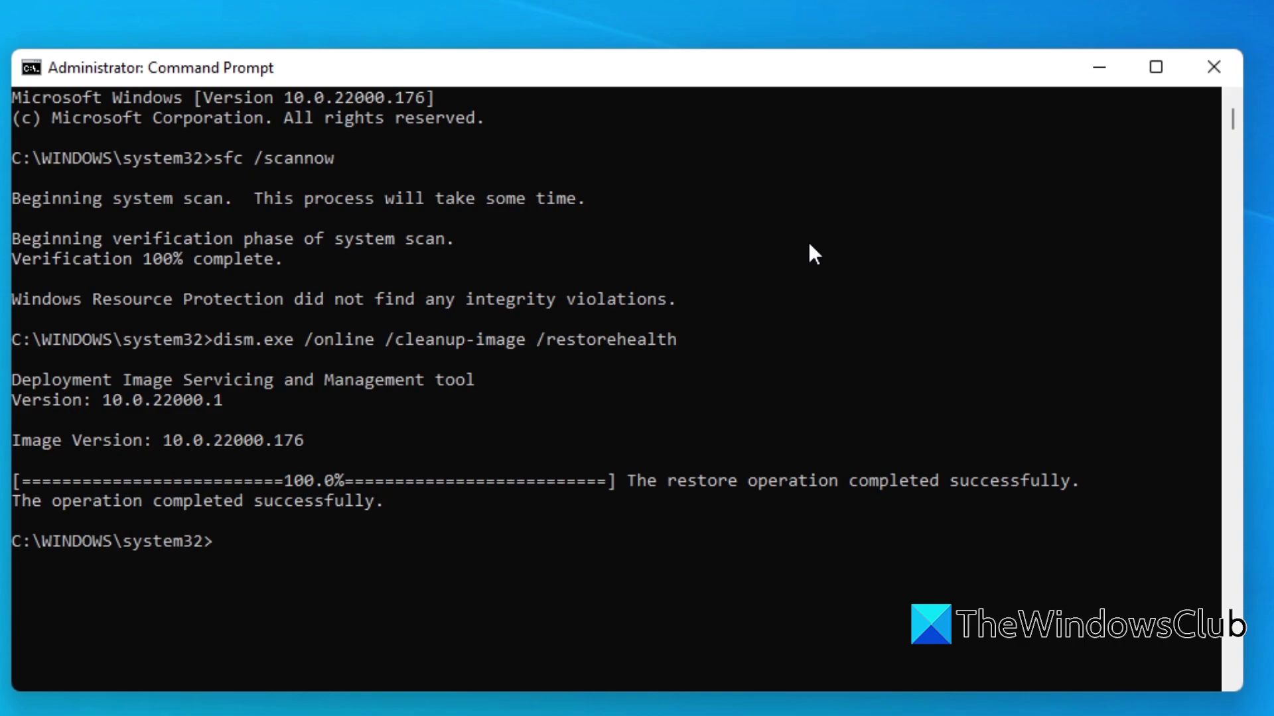
text(exit)
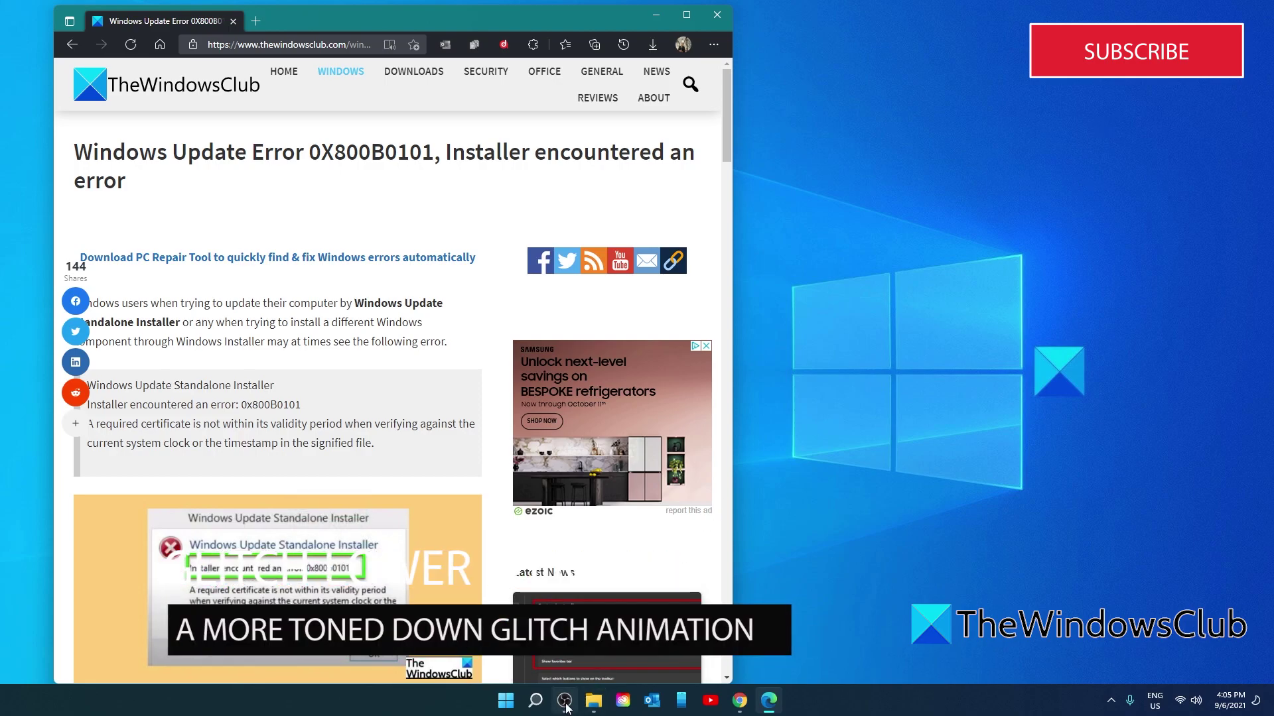
In an elevated Command Prompt, run net stop wuauserv and then net stop bits
click(533, 704)
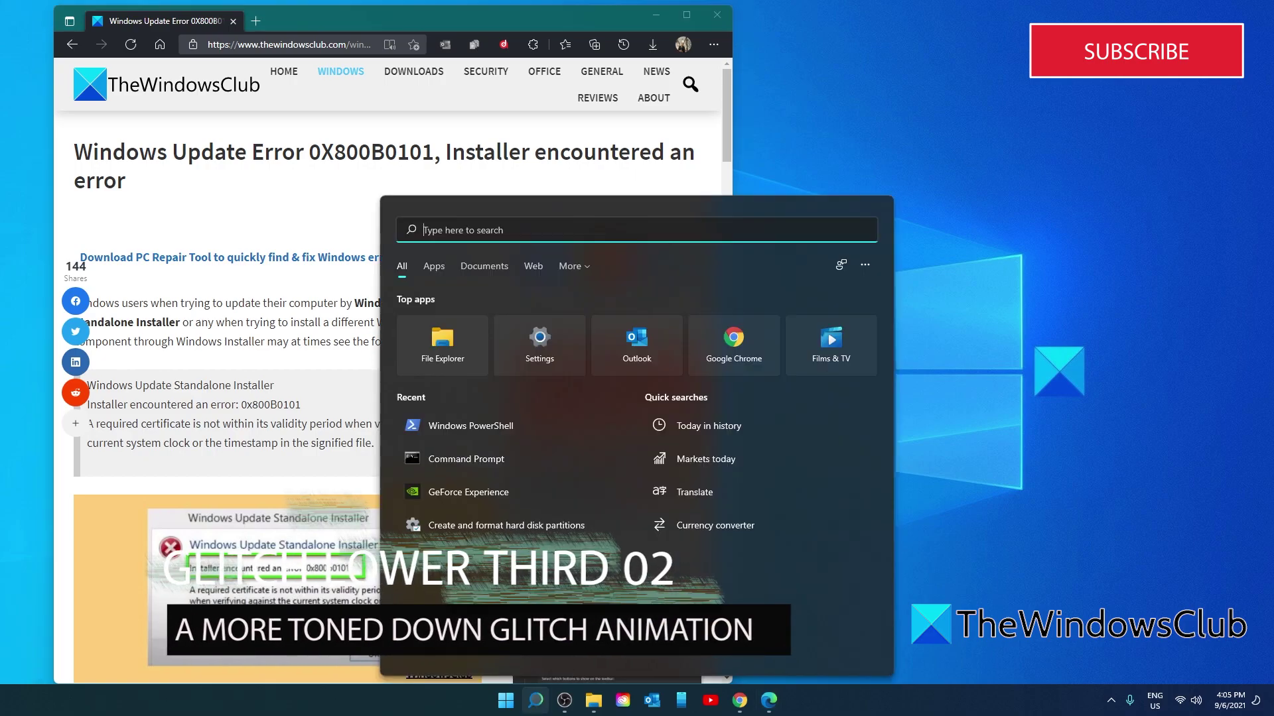
text(command prompt)
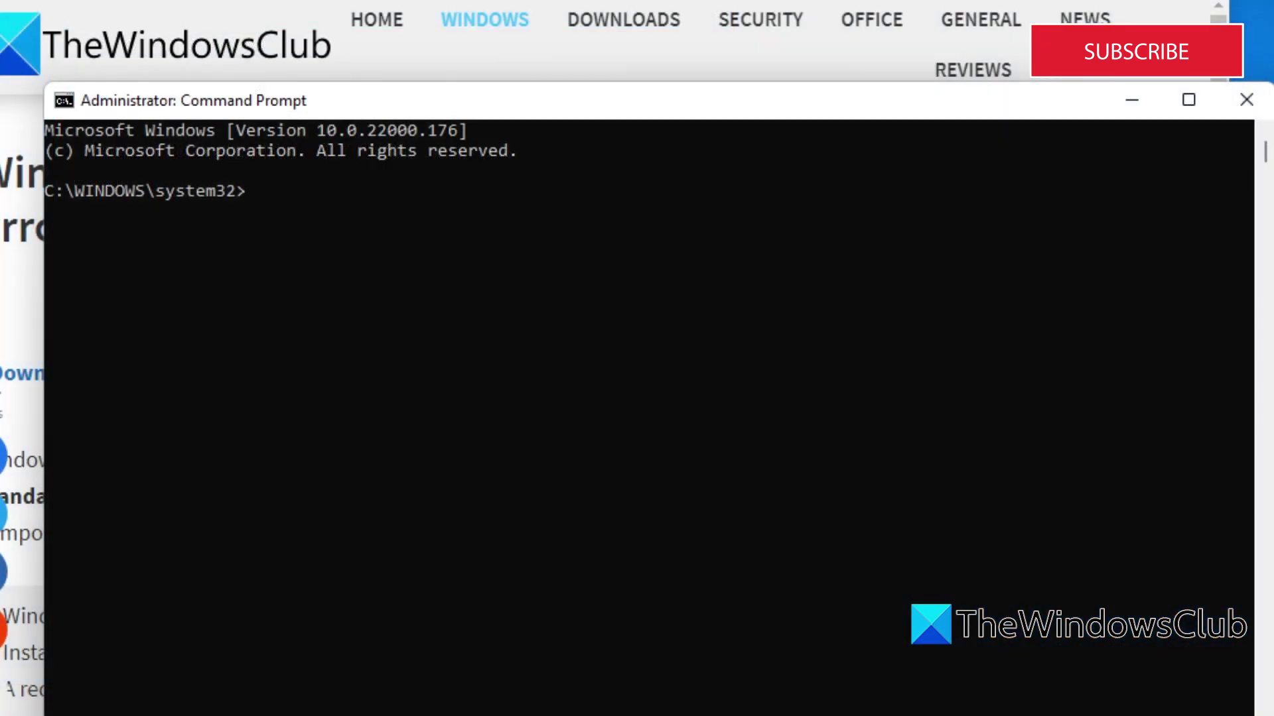
text(net stop wuauser)
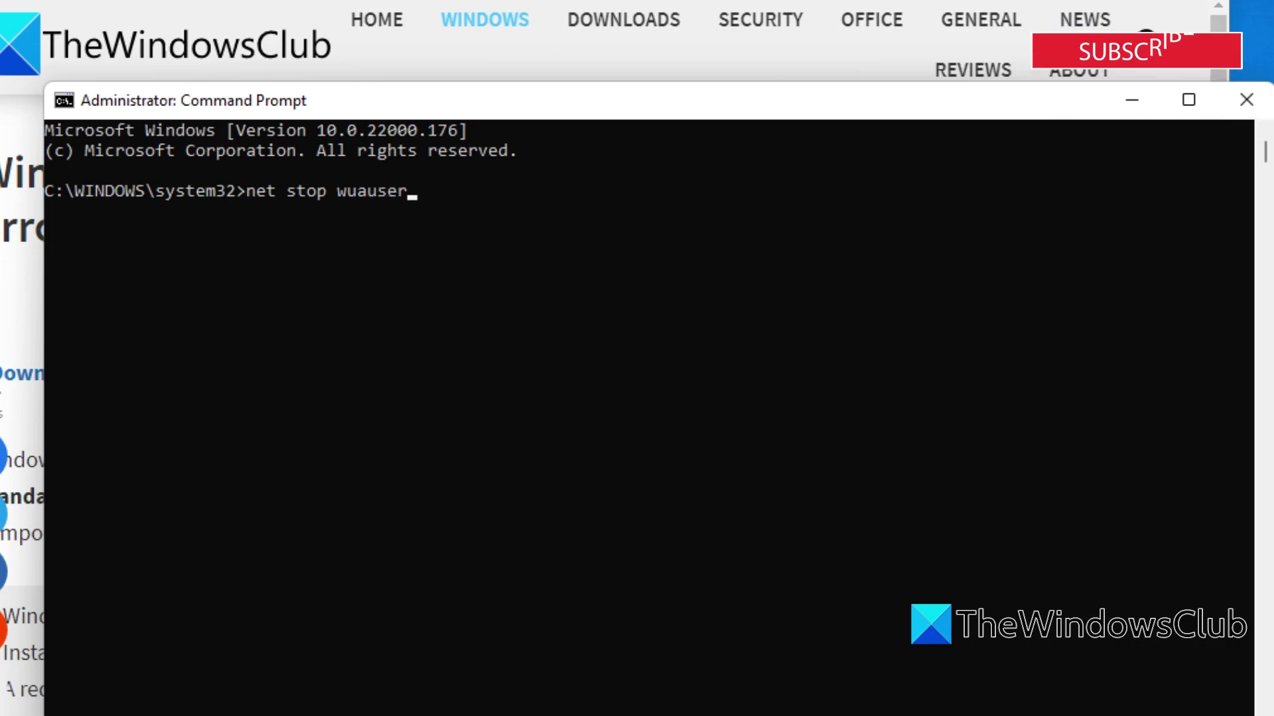
text(v)
key(Return)
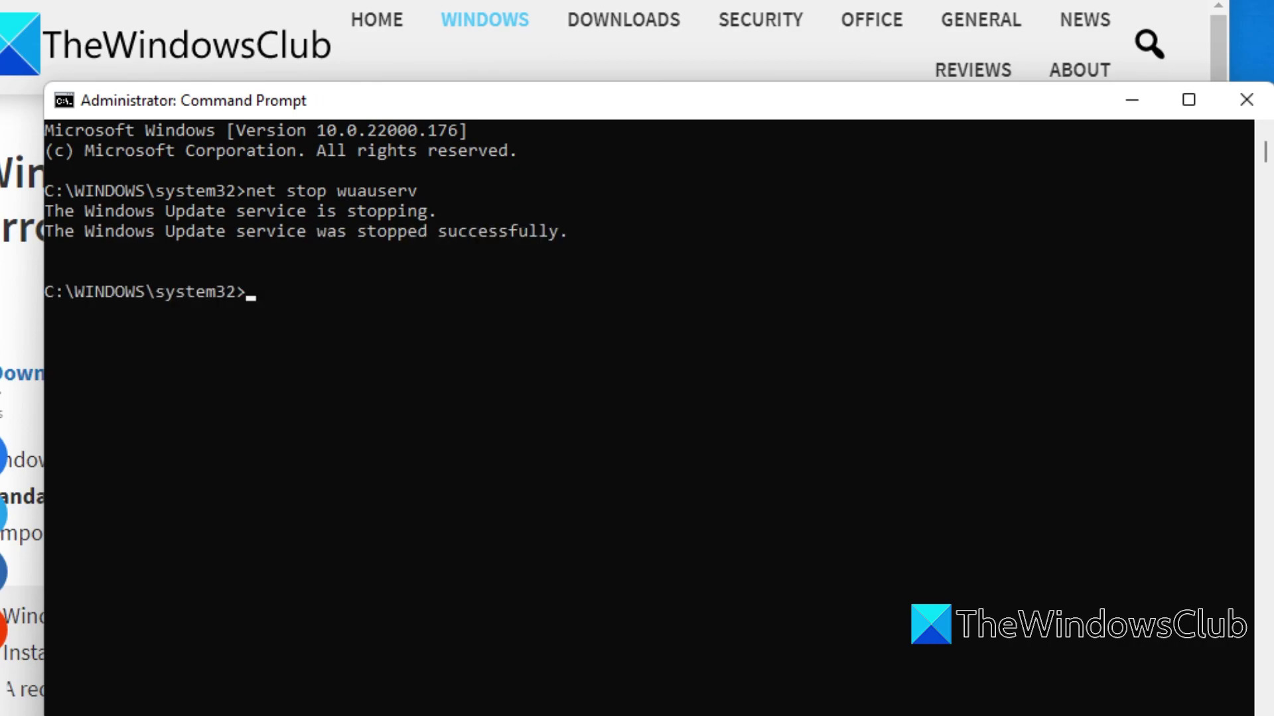
text(net stop bits)
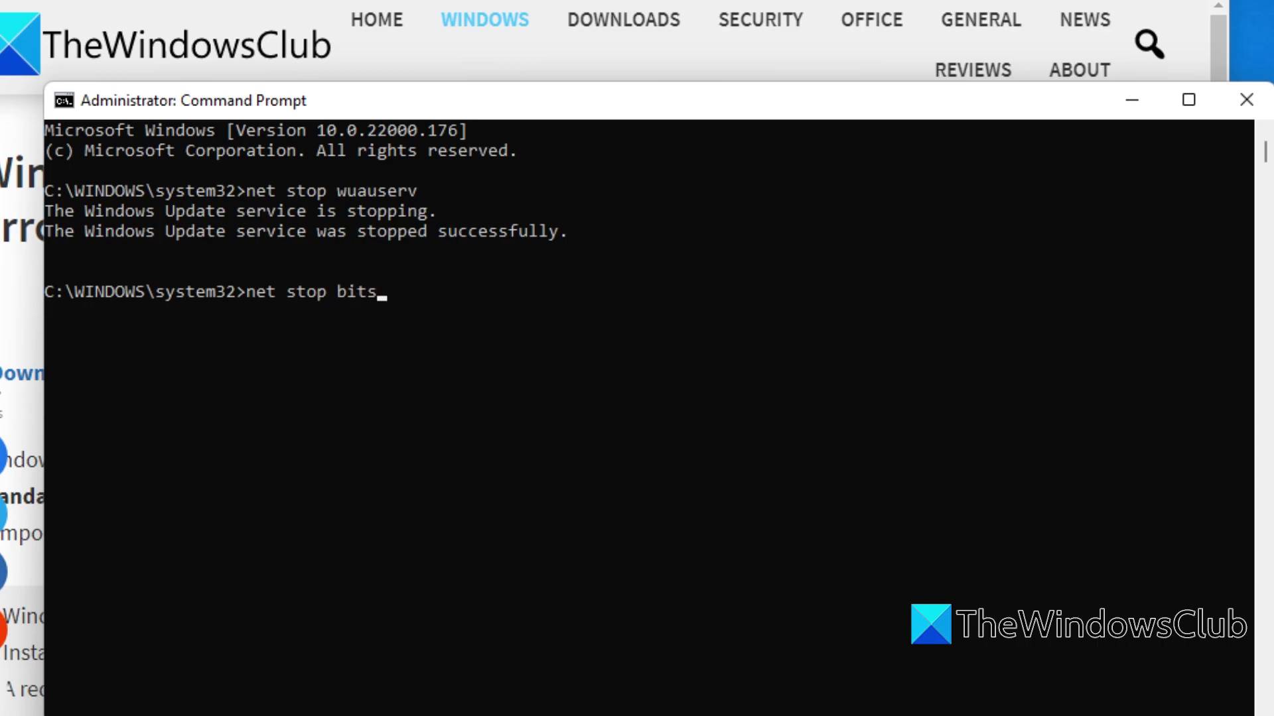
key(Return)
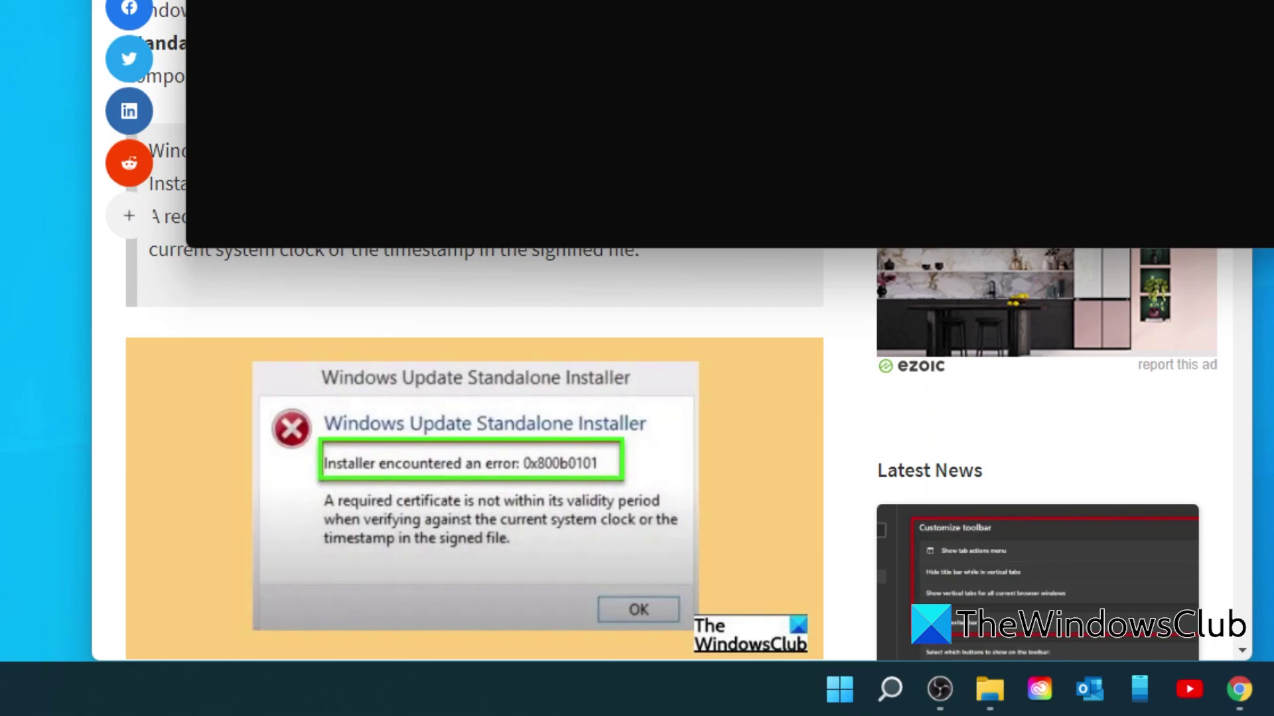
Open the C:\windows\SoftwareDistribution folder from the Run box
key(super+r)
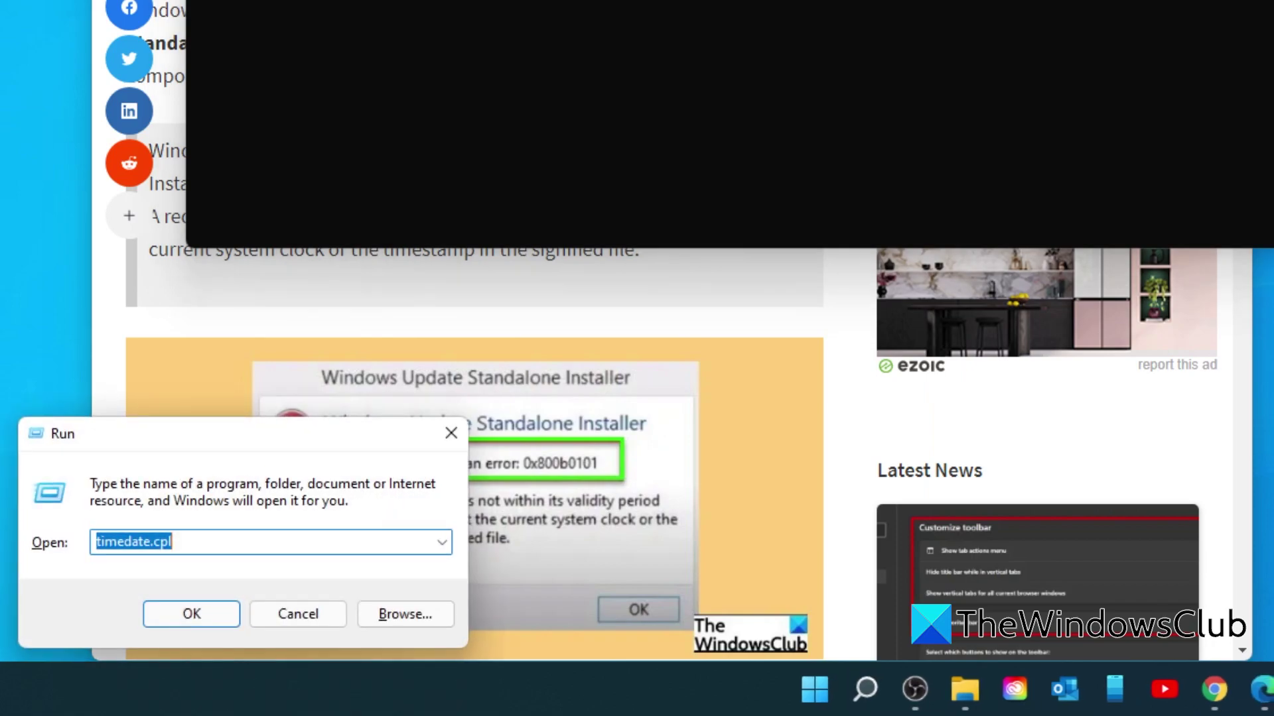
key(BackSpace)
text(c:\)
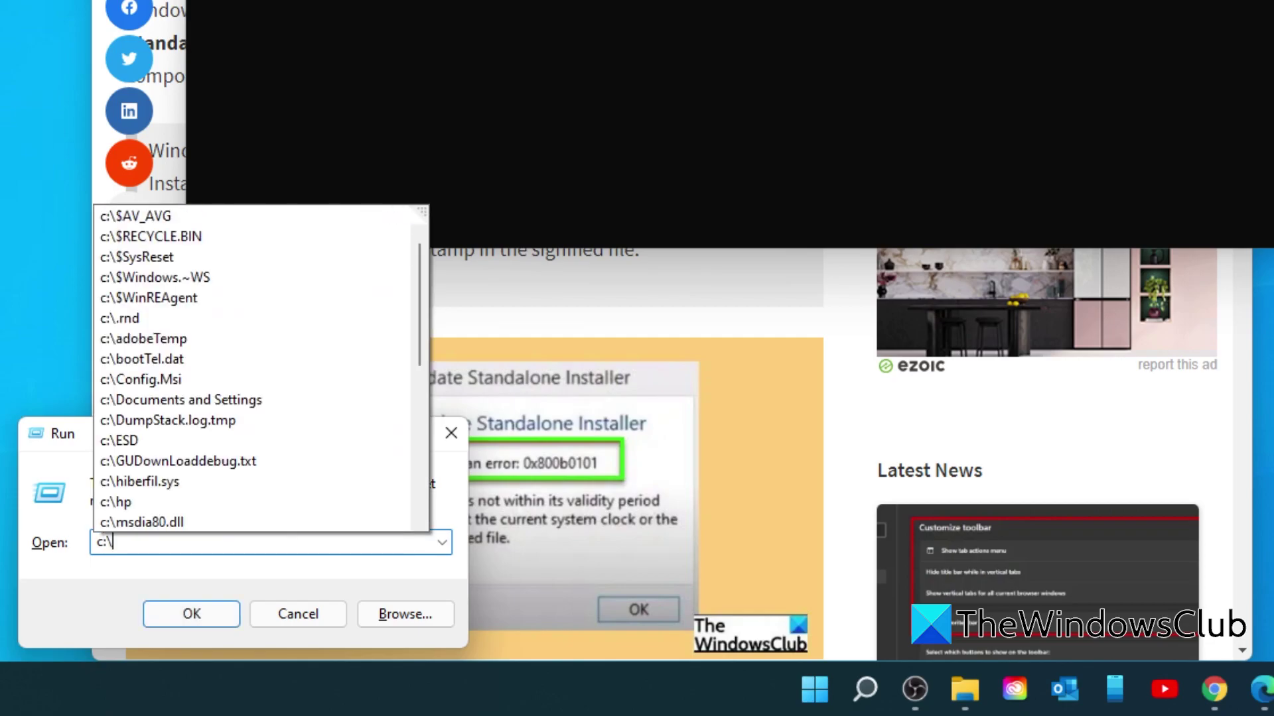
text(windows)
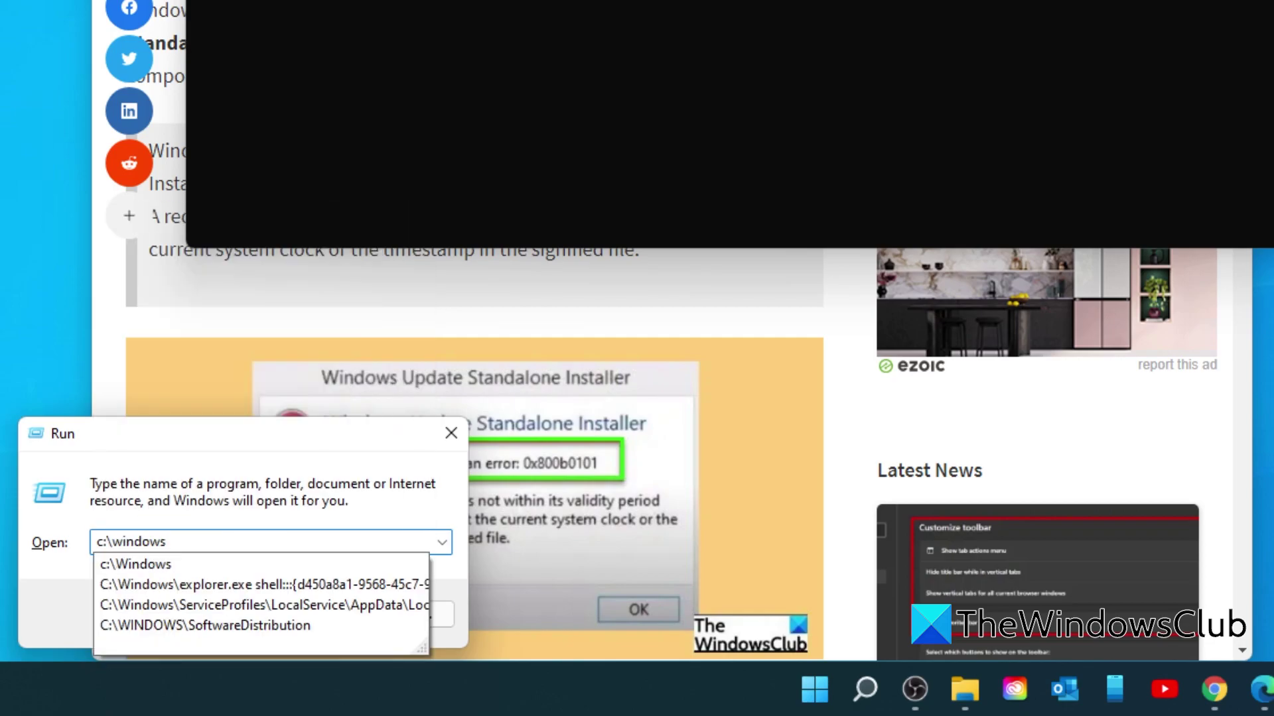
text(\sof)
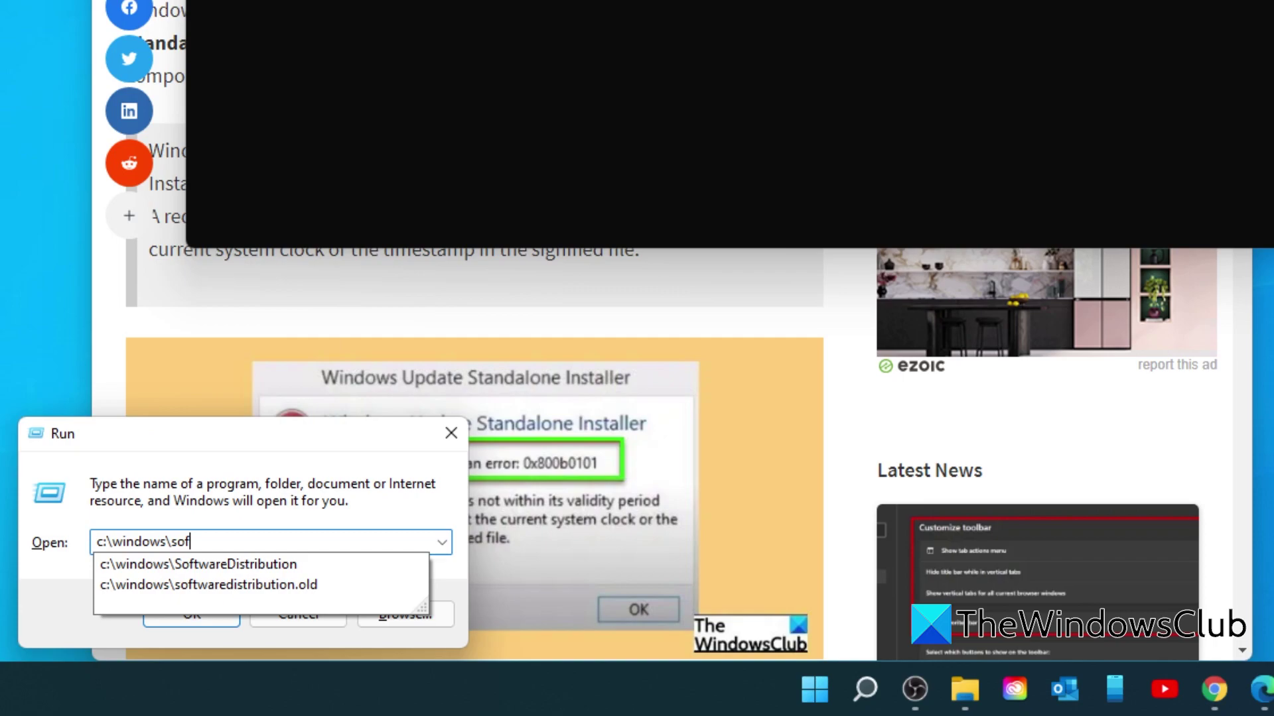
text(twaredistribut)
click(310, 567)
click(216, 615)
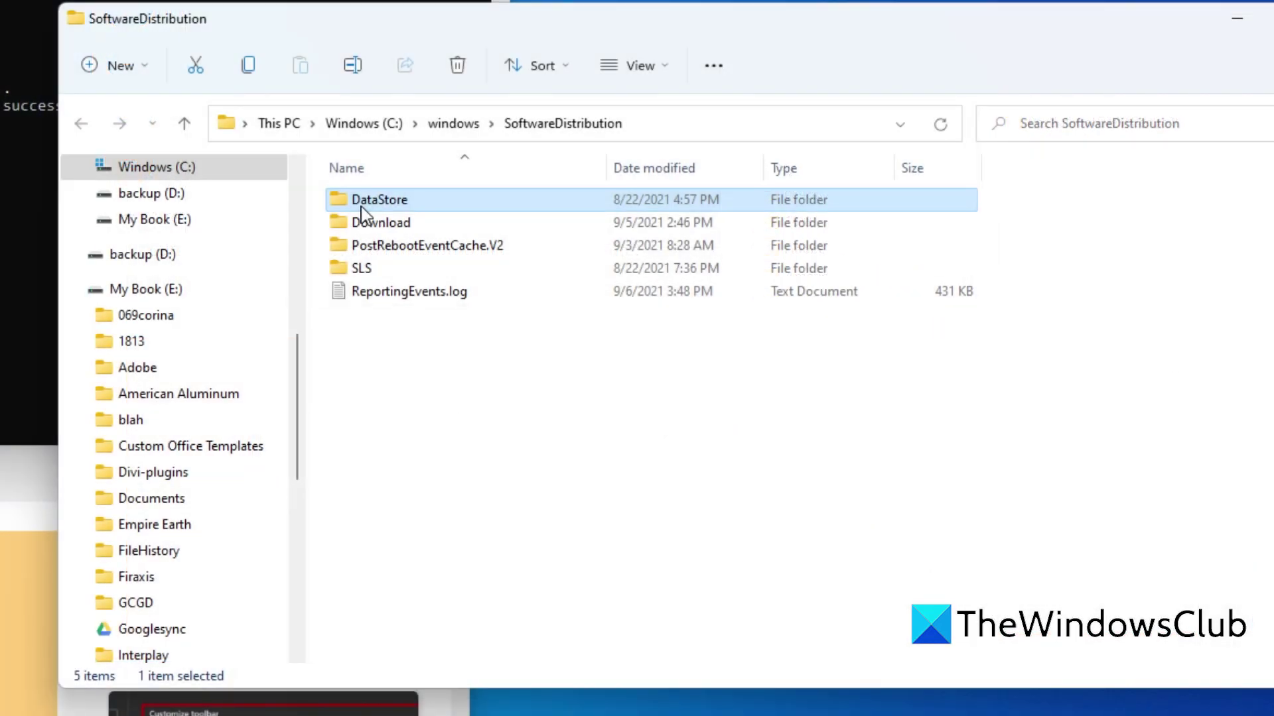
Select all five items in SoftwareDistribution and delete them
key(ctrl+a)
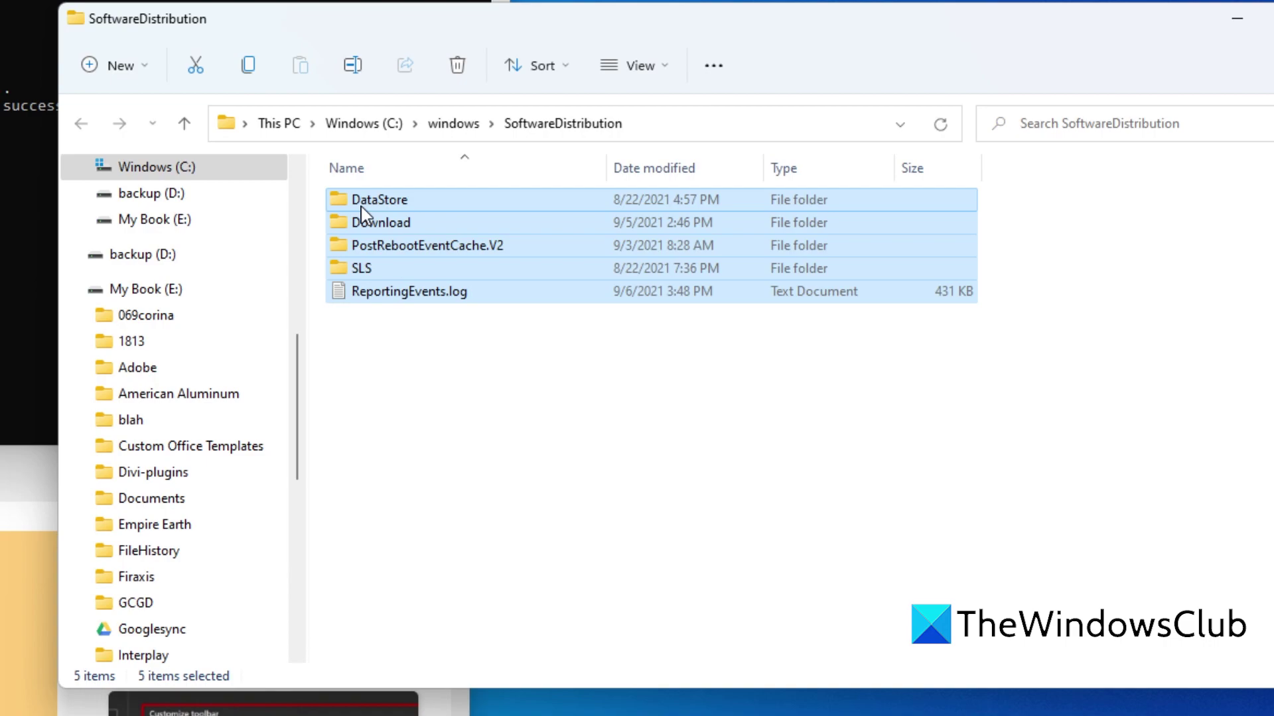
right_click(378, 206)
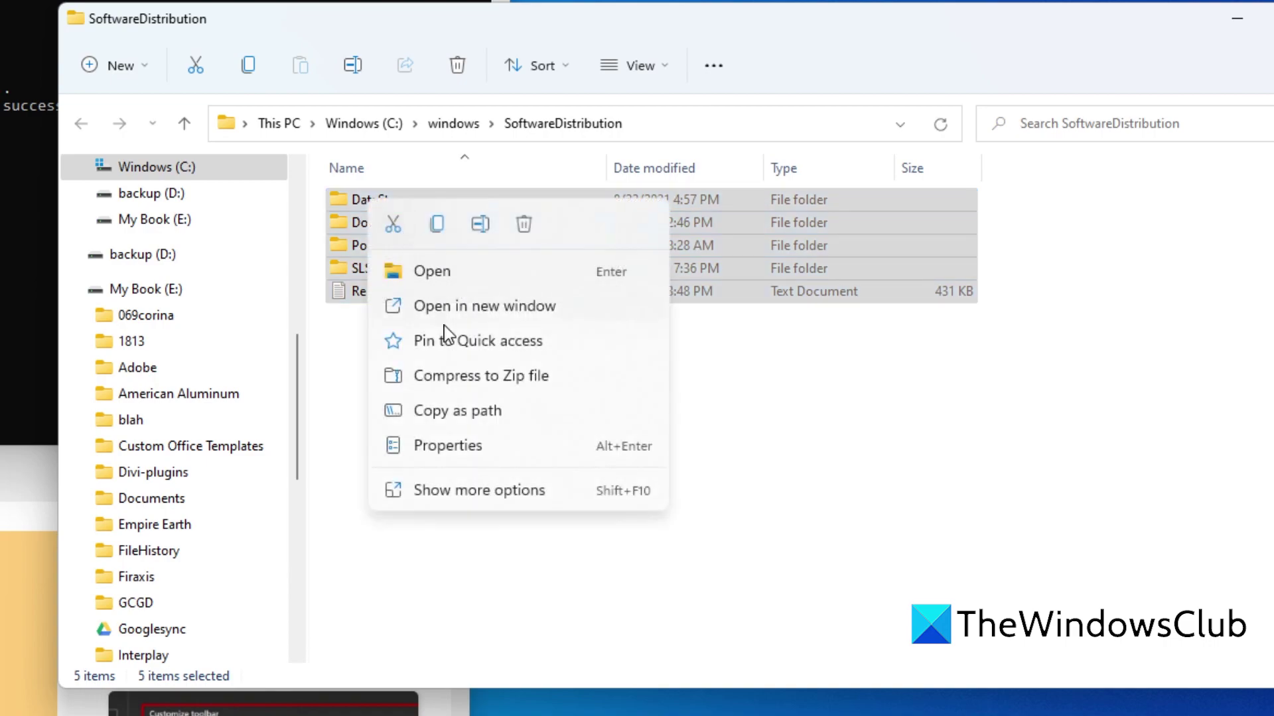
click(524, 226)
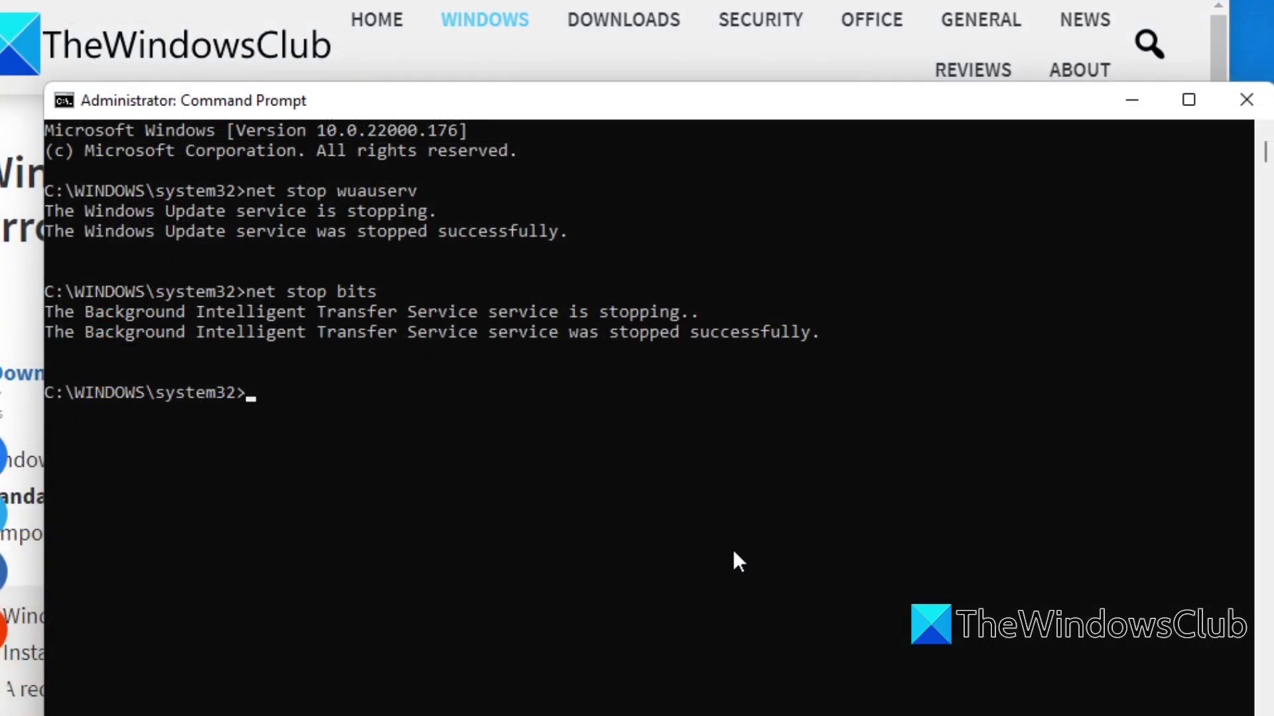
Run net start bits and net start wuauserv, then exit Command Prompt
text(net start bits)
key(Return)
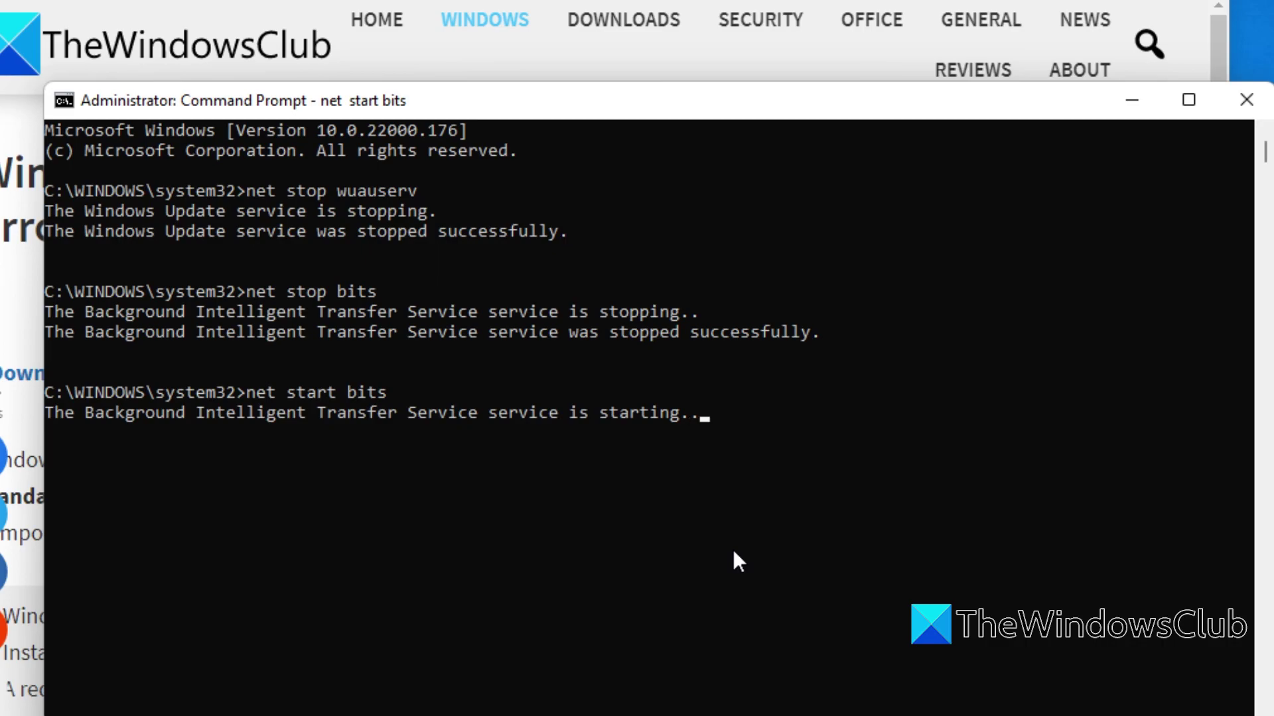
text(ne)
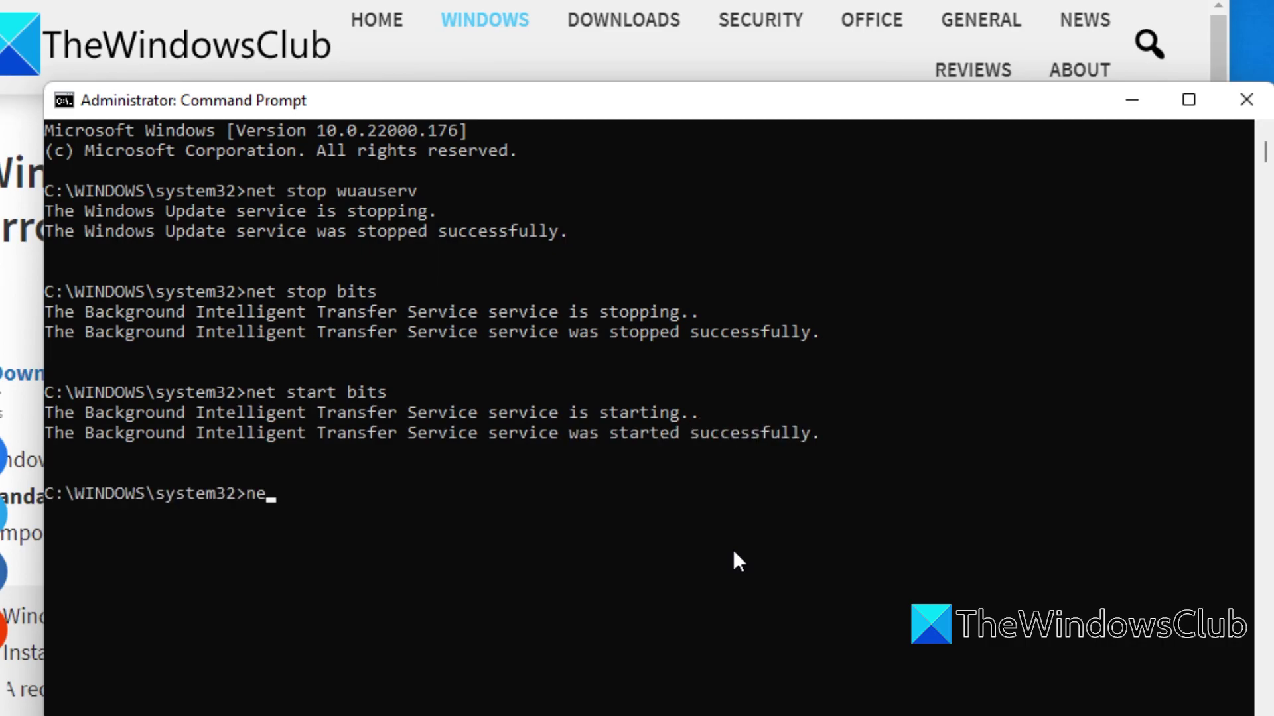
text(t start wuauserv)
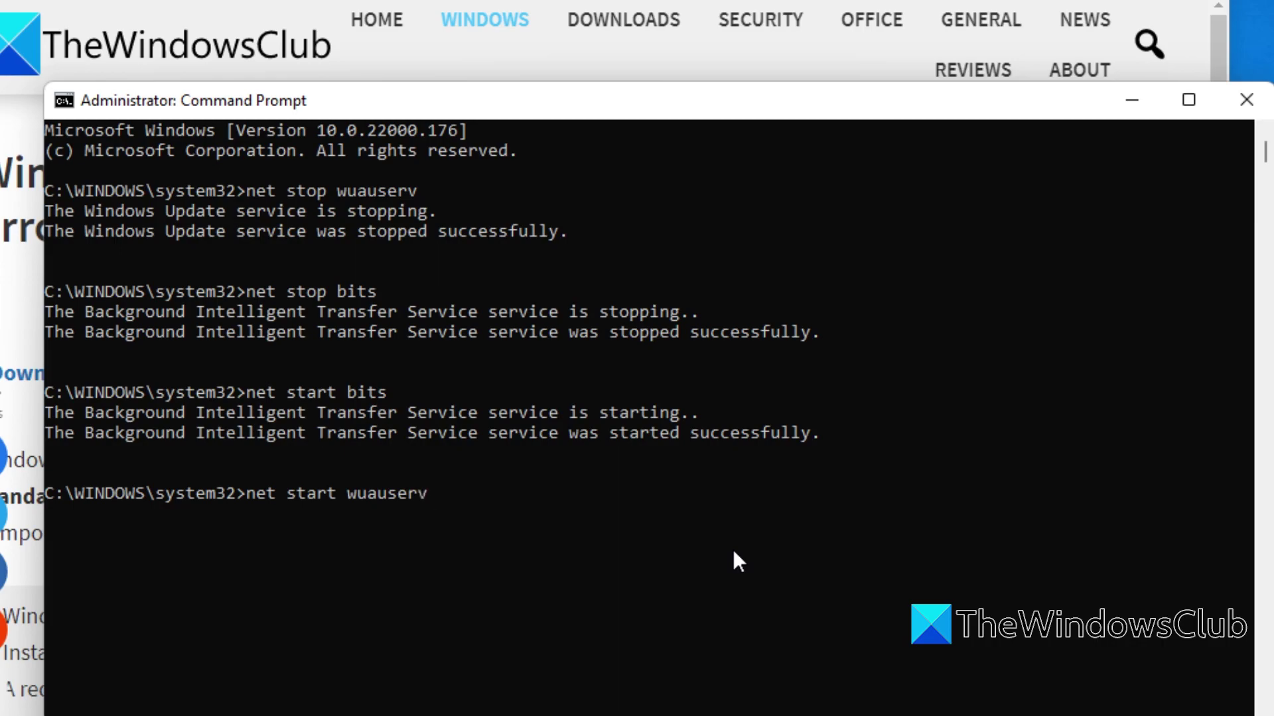
key(Return)
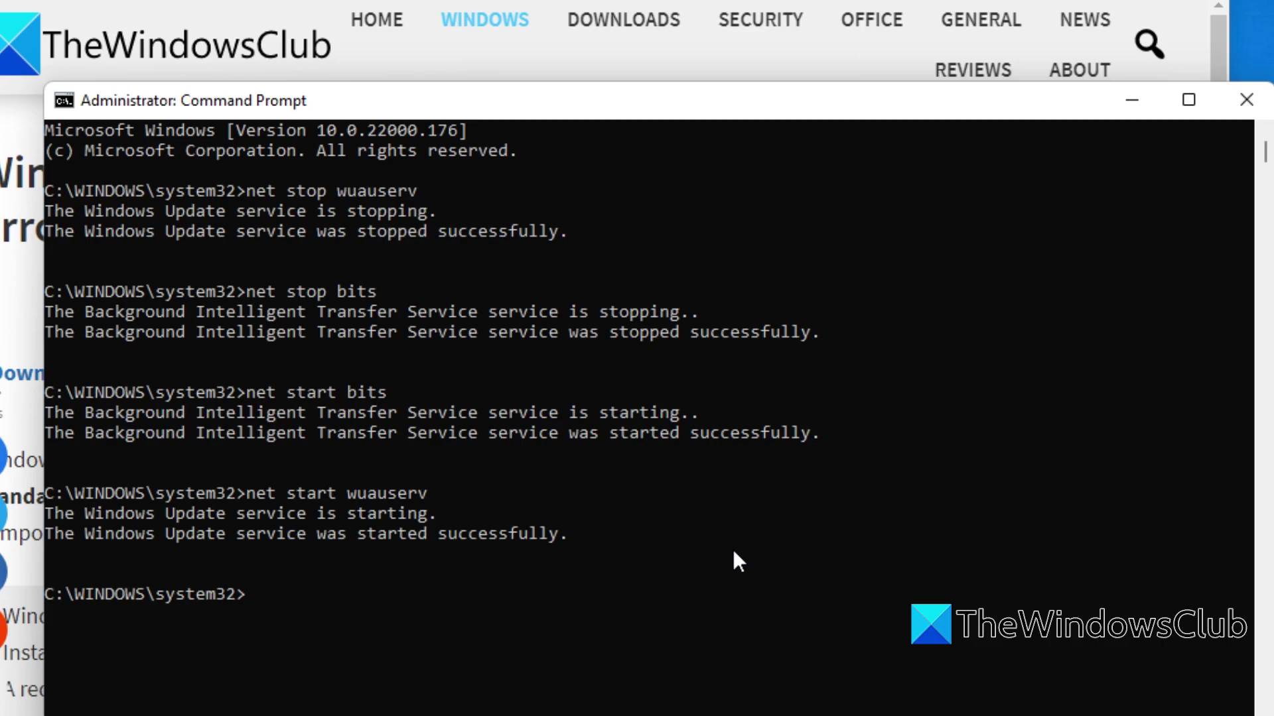
text(exi)
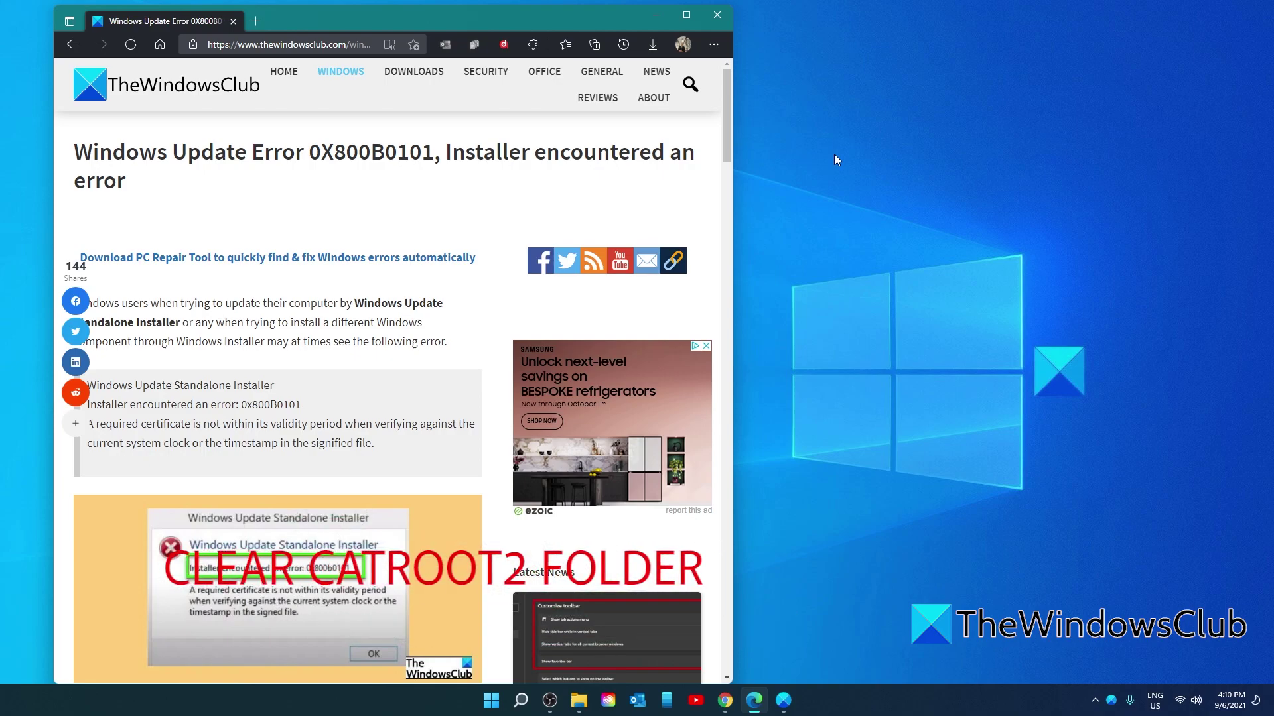
Restore the FixWin 10.2.2 window from the taskbar to view its quick fixes
mouse_move(789, 710)
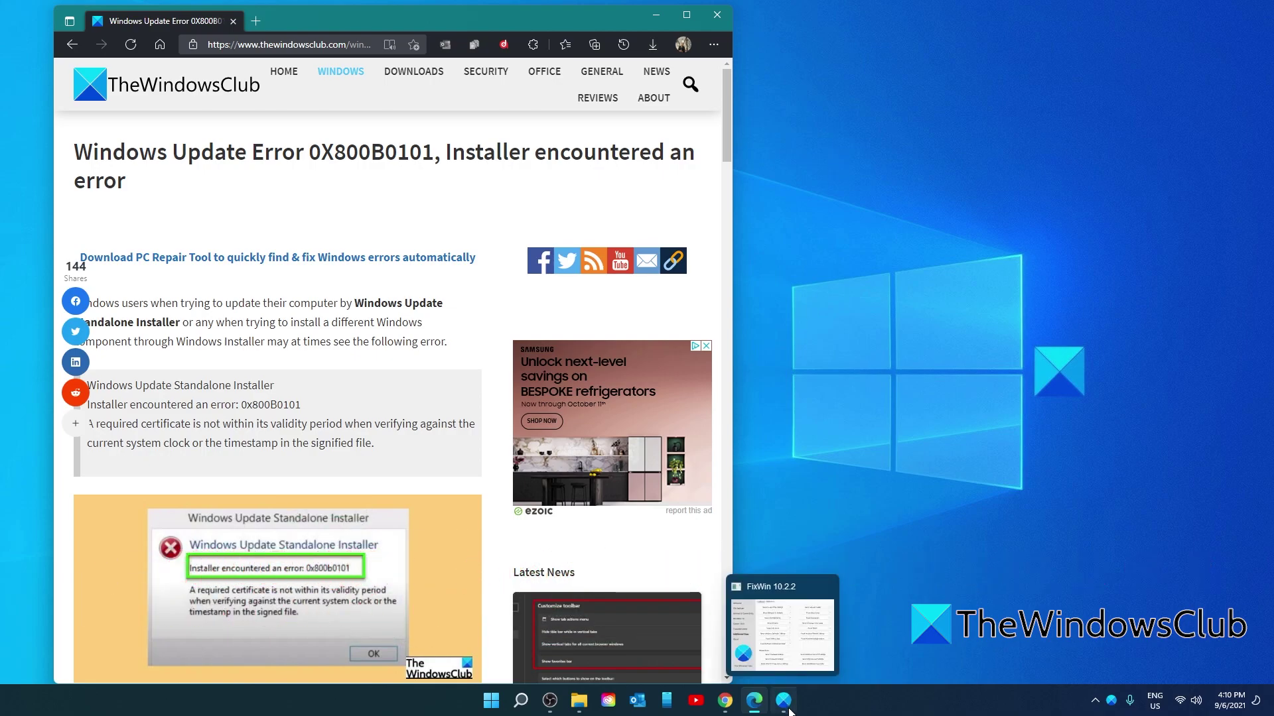
click(789, 711)
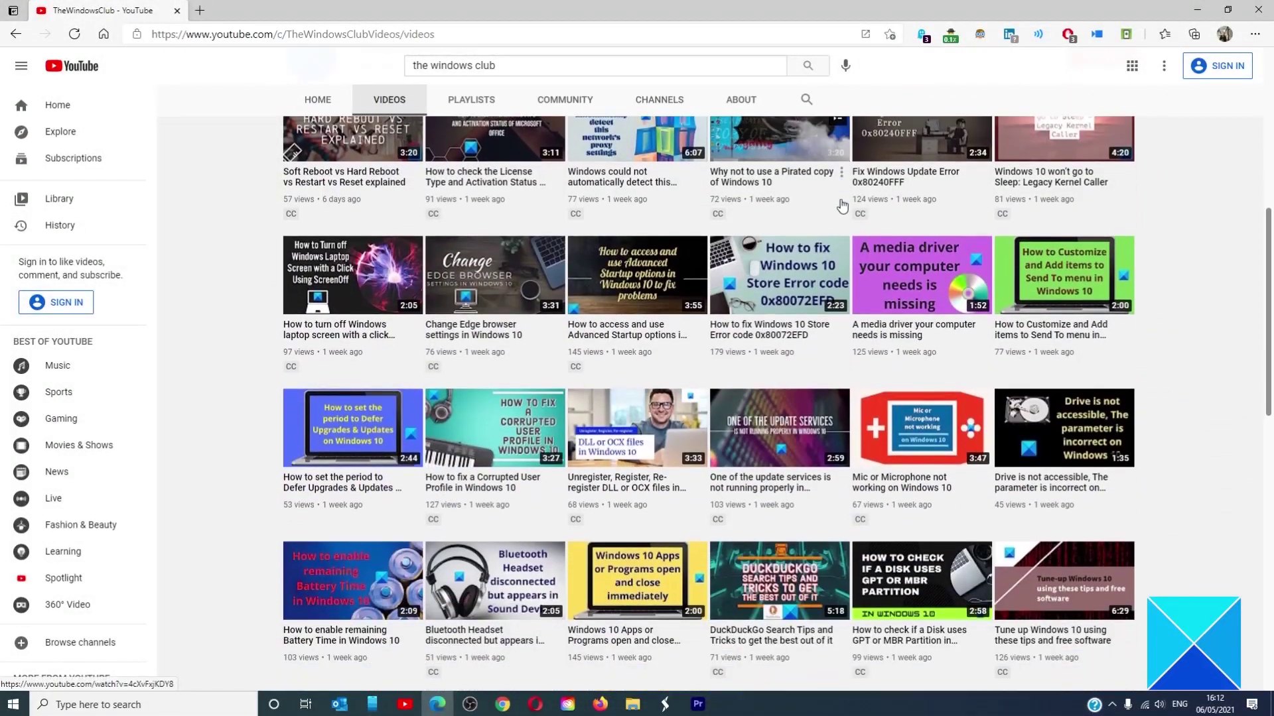
scroll(841, 206, down, 10)
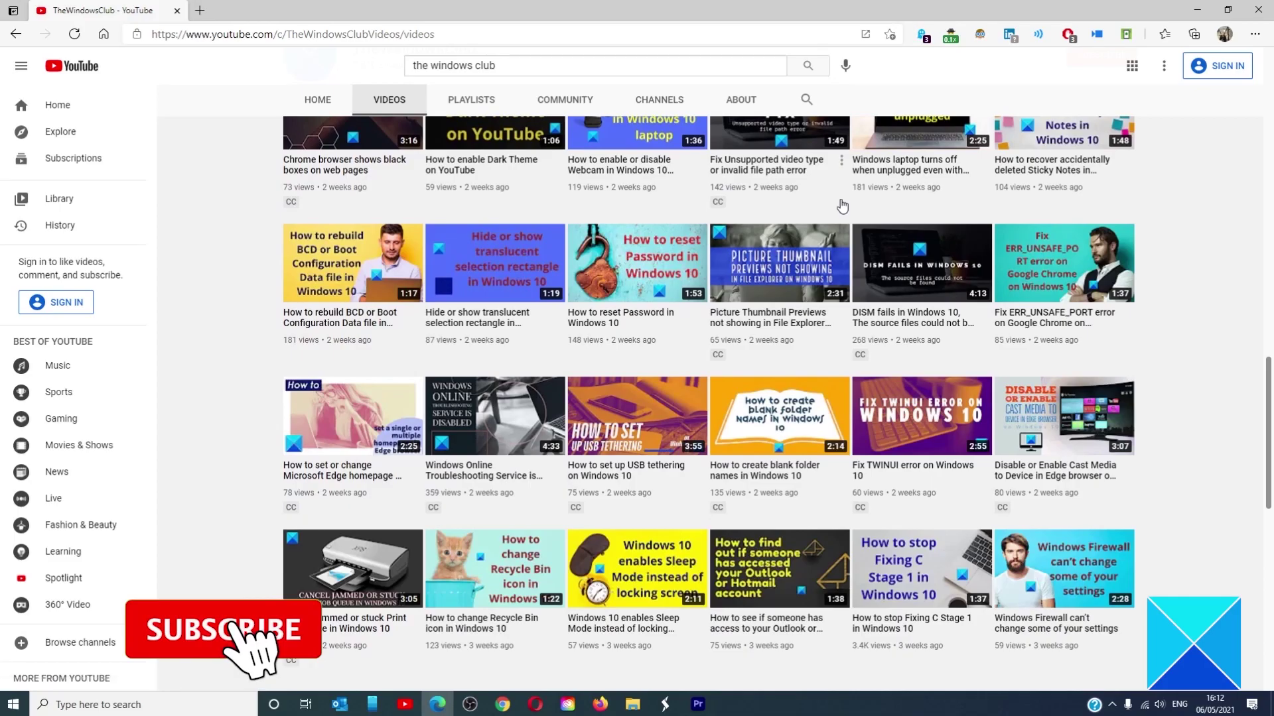
scroll(841, 206, up, 12)
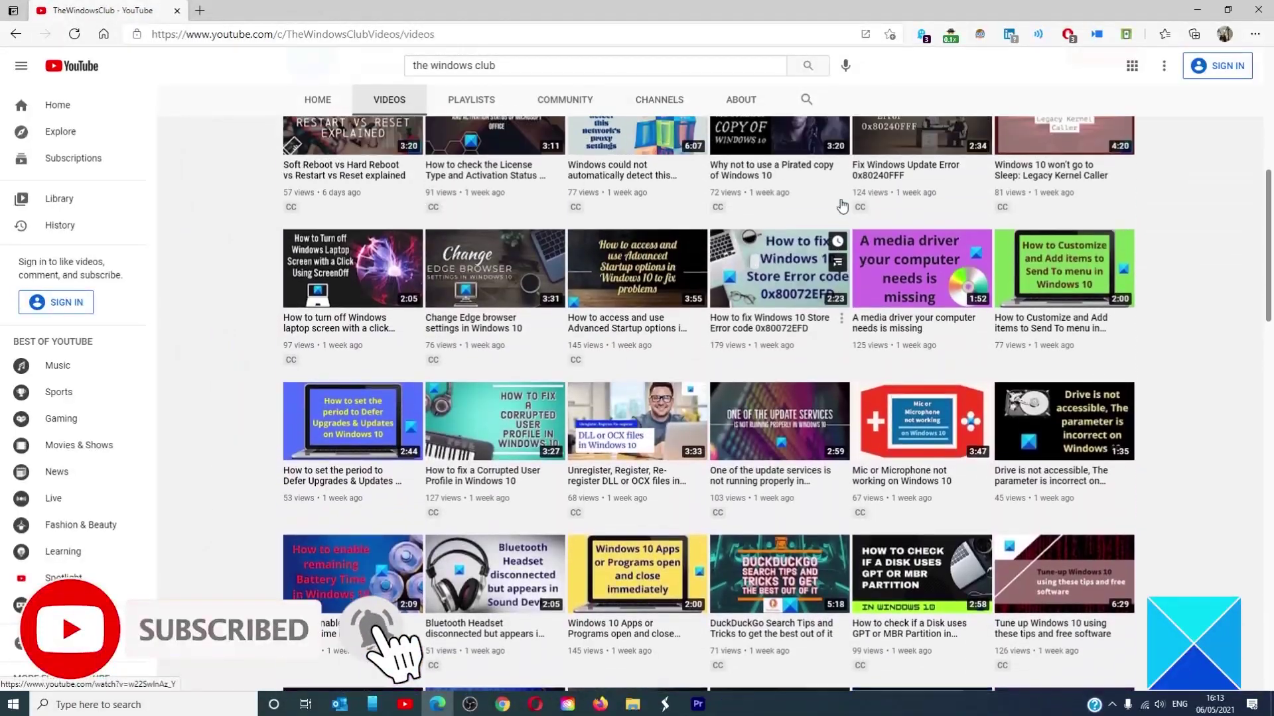